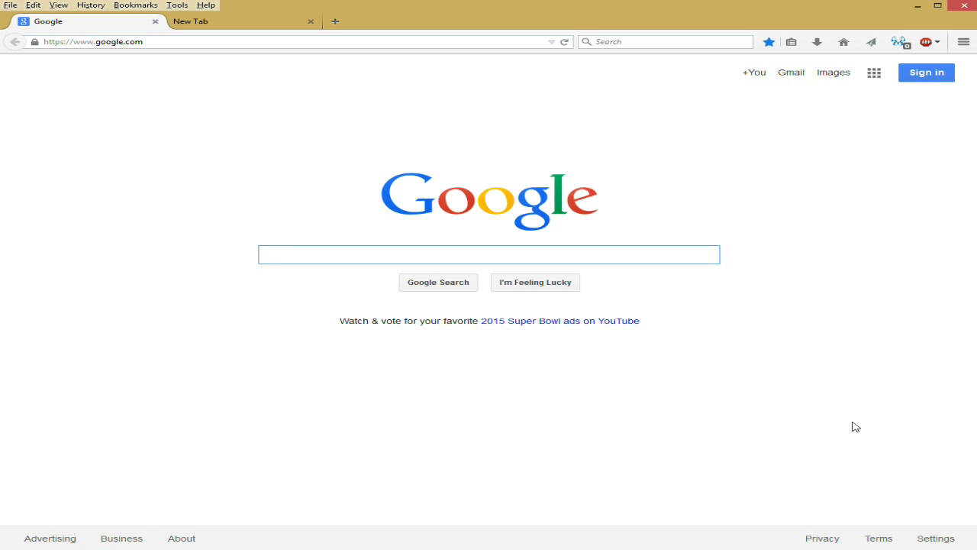
Step: Search Google for myspanishlab and open the student Get Registered page of MyLanguageLabs
{"action": "type", "text": "myspanish"}
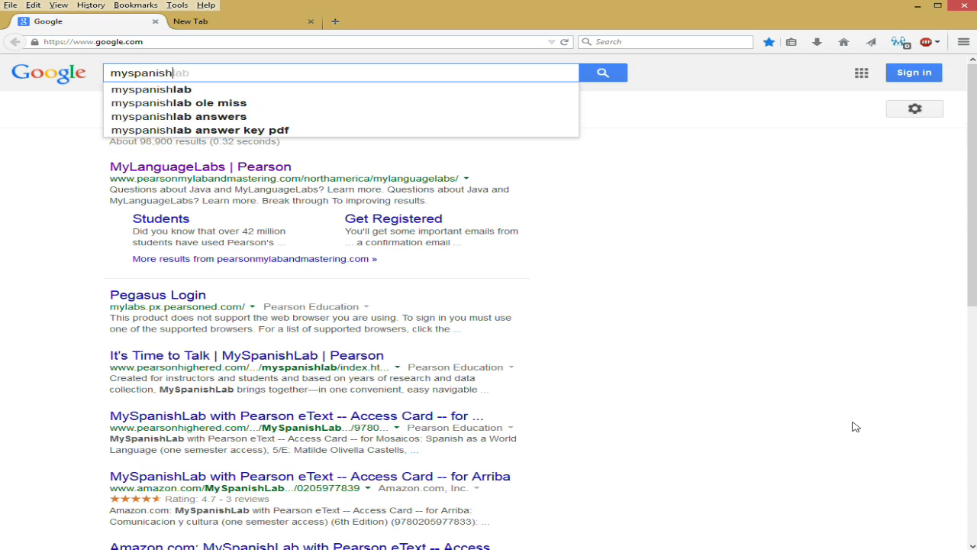
{"action": "type", "text": "lab"}
{"action": "key", "text": "Return"}
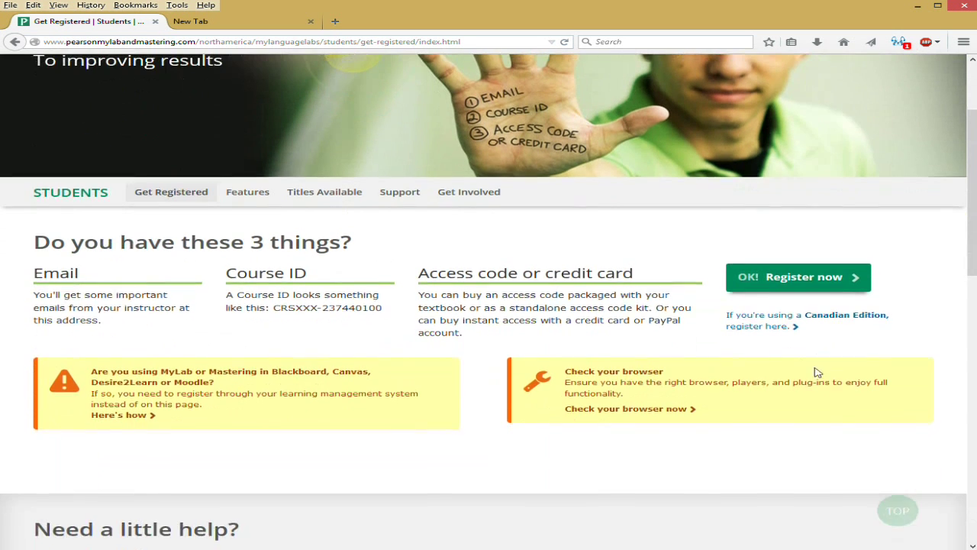
Step: View the registration form for a student with an access code but no Pearson Education account, and close it
{"action": "left_click", "coordinate": [802, 287]}
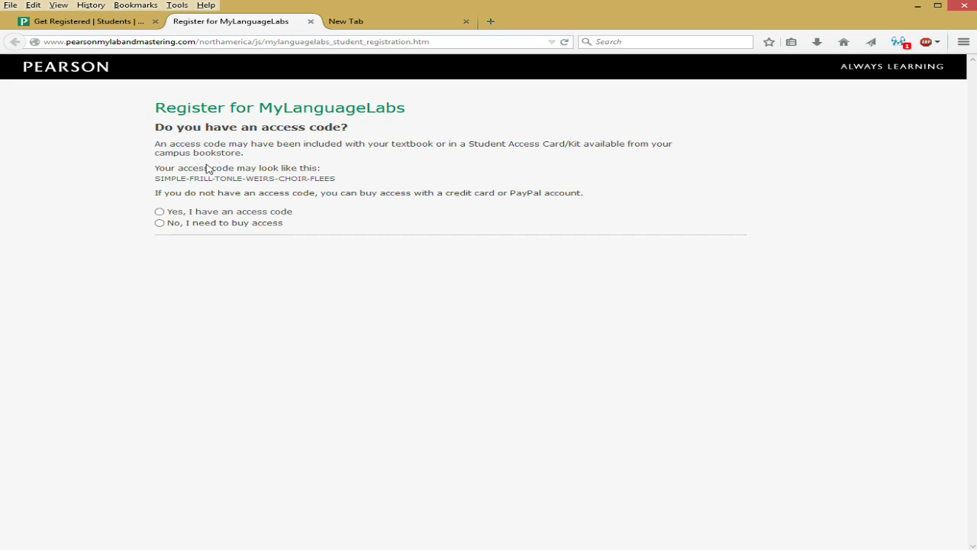
{"action": "left_click", "coordinate": [161, 212]}
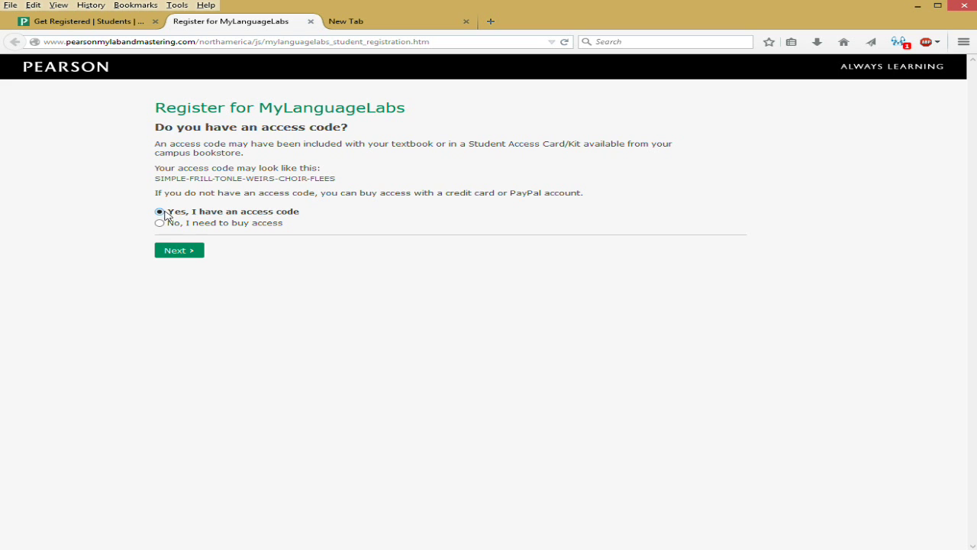
{"action": "left_click", "coordinate": [183, 250]}
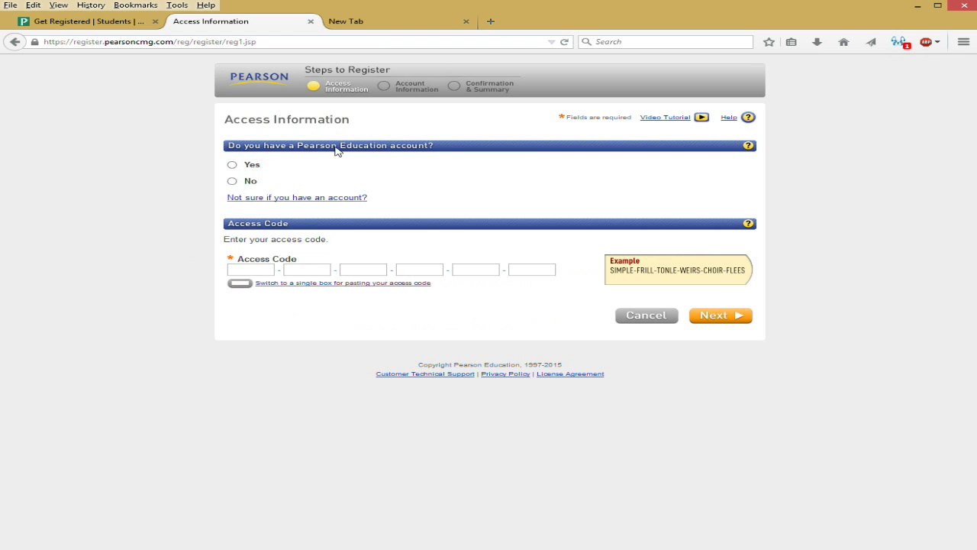
{"action": "left_click", "coordinate": [232, 182]}
{"action": "left_click", "coordinate": [268, 214]}
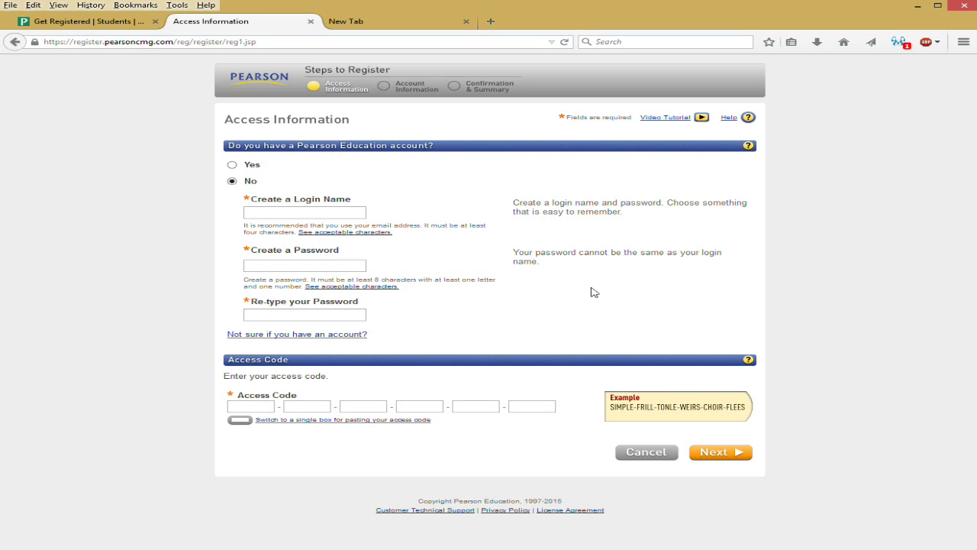
{"action": "left_click", "coordinate": [311, 24]}
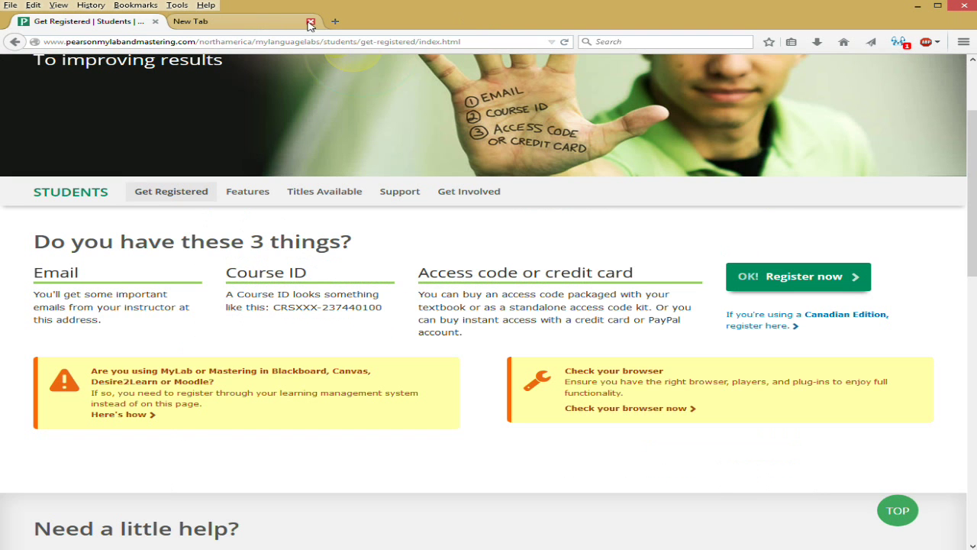
Step: Search Google for "olemiss pearson custom" in the other tab and open the Ole Miss :: Pearson Custom Publishing page
{"action": "left_click", "coordinate": [248, 26]}
{"action": "left_click", "coordinate": [130, 203]}
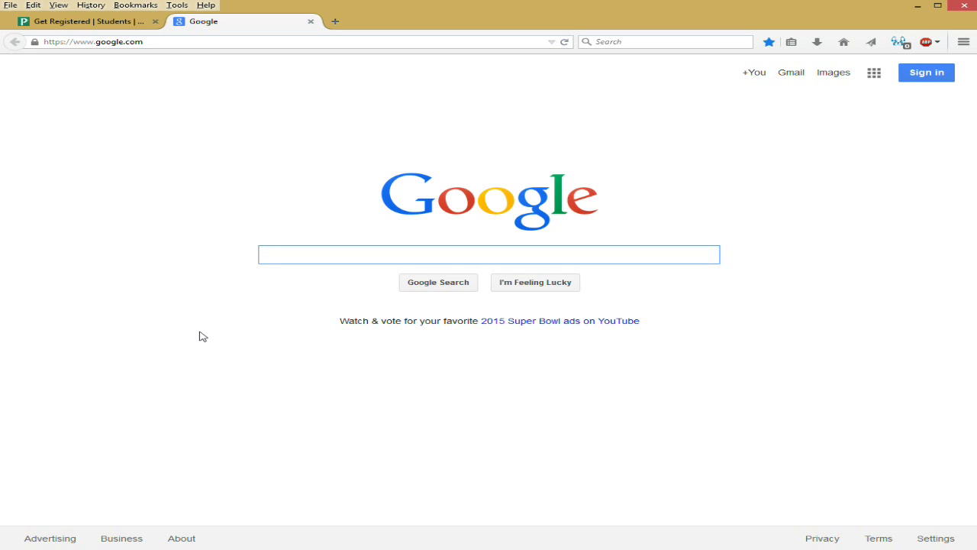
{"action": "type", "text": "olemiss"}
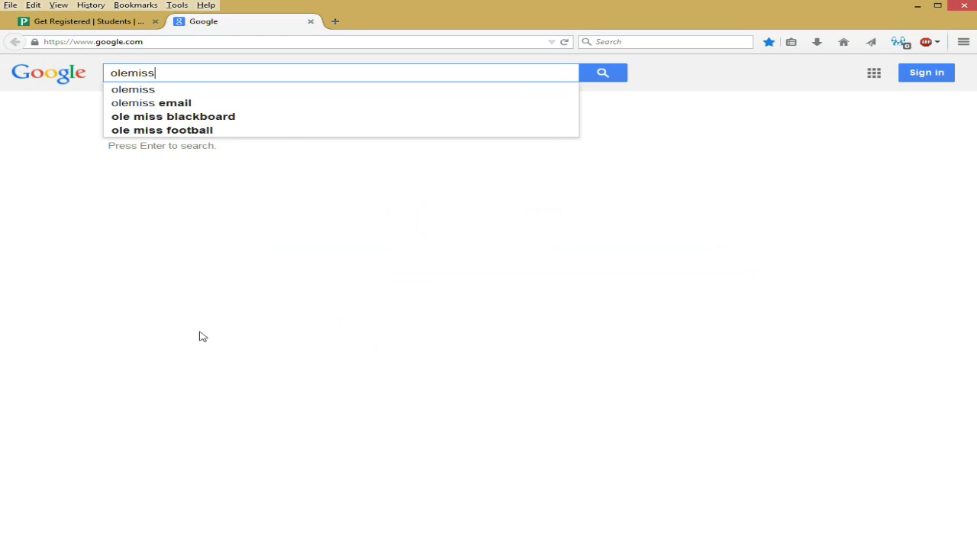
{"action": "type", "text": " pears"}
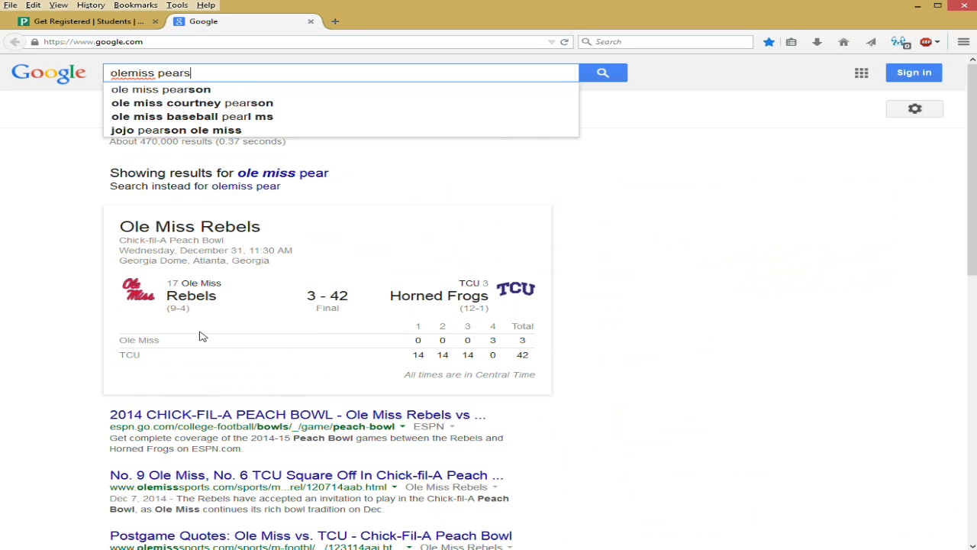
{"action": "type", "text": "on custom"}
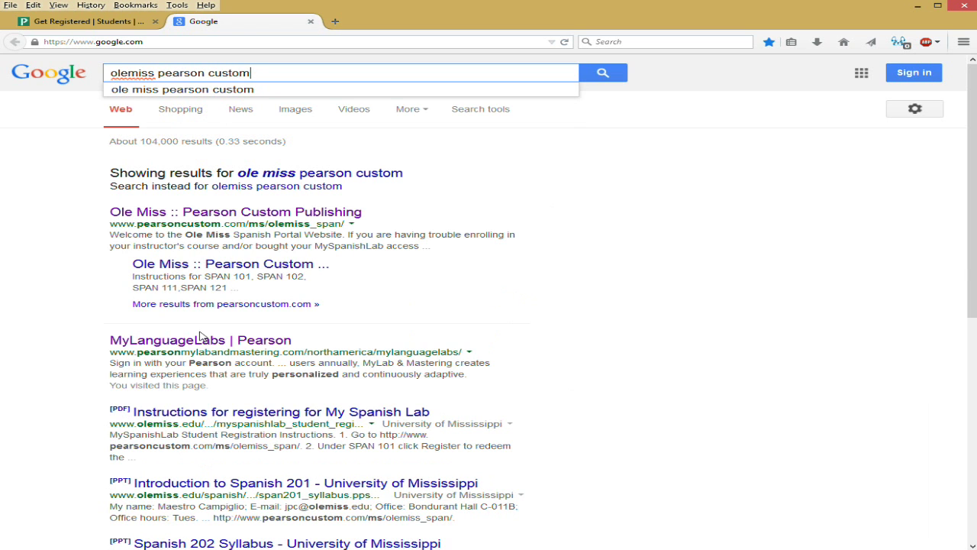
{"action": "key", "text": "Return"}
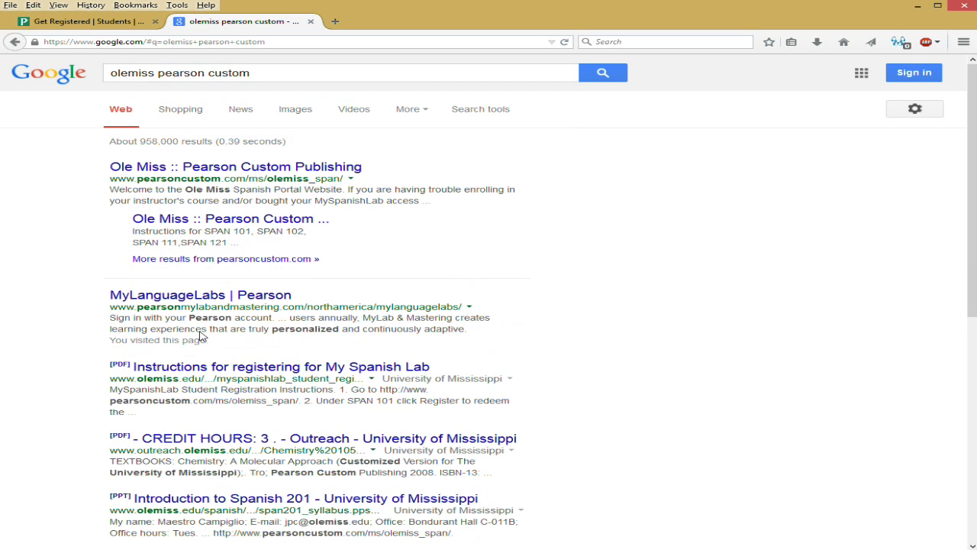
{"action": "left_click", "coordinate": [216, 169]}
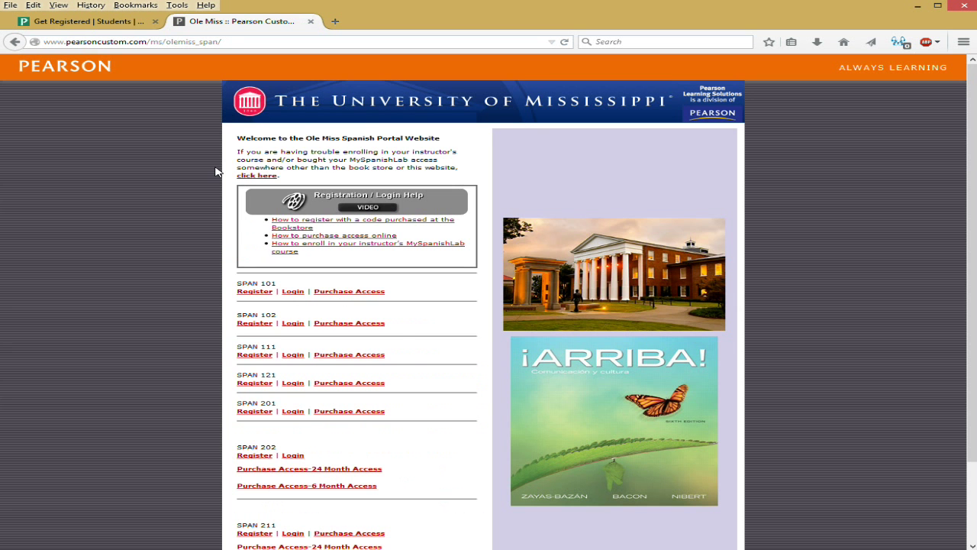
Step: View the SPAN 121 Purchase Access price and the sign-up form for buyers without a Pearson Education account, and close it
{"action": "scroll", "coordinate": [399, 343], "scroll_direction": "down", "scroll_amount": 2}
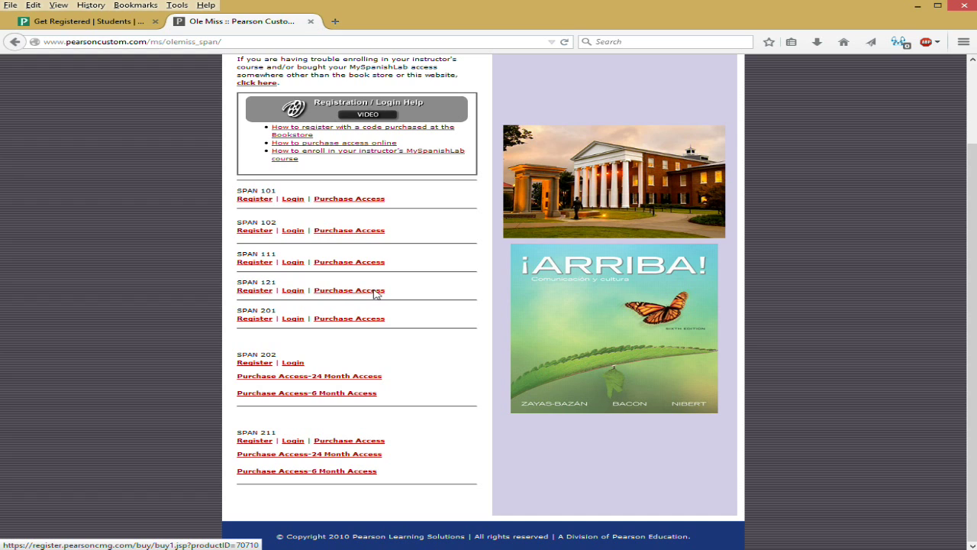
{"action": "left_click", "coordinate": [339, 293]}
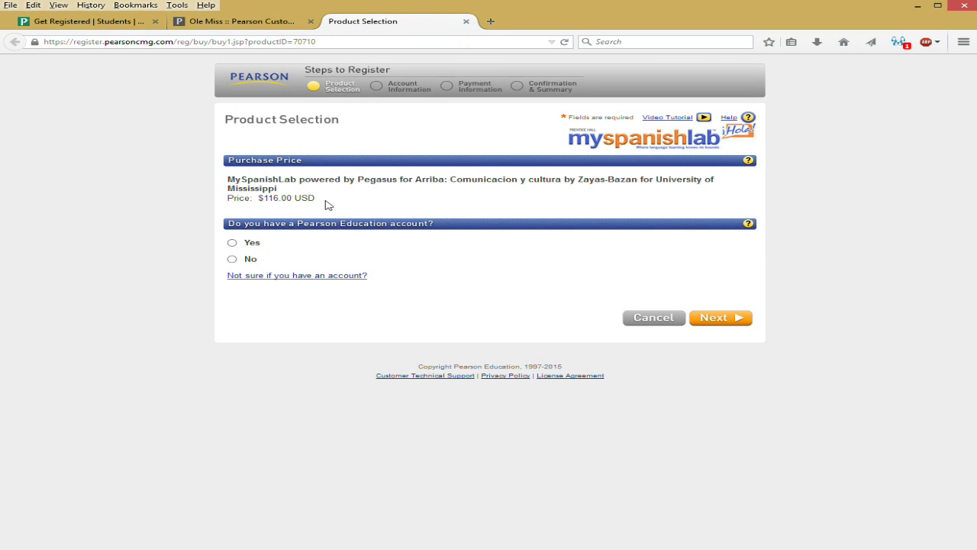
{"action": "left_click_drag", "start_coordinate": [327, 203], "coordinate": [252, 200]}
{"action": "left_click", "coordinate": [302, 248]}
{"action": "left_click", "coordinate": [234, 261]}
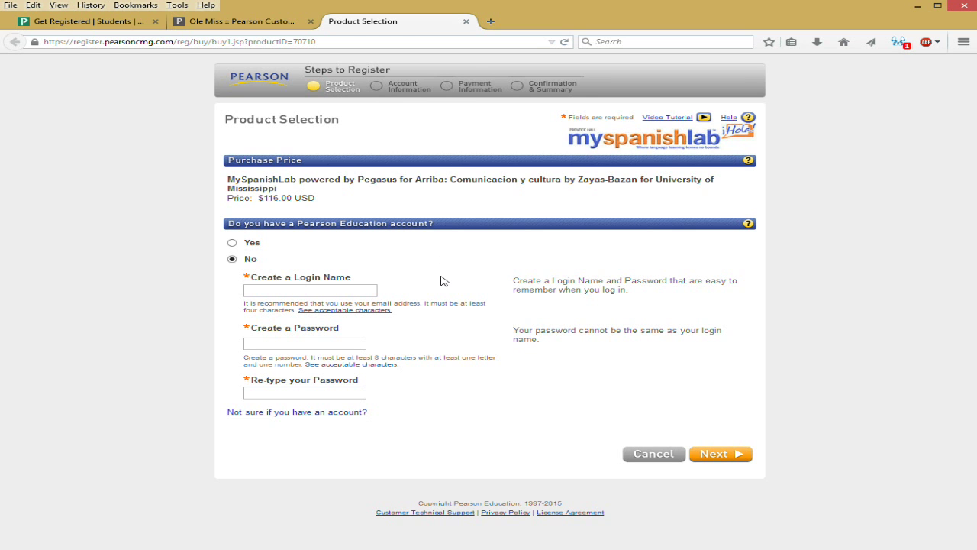
{"action": "left_click", "coordinate": [465, 21]}
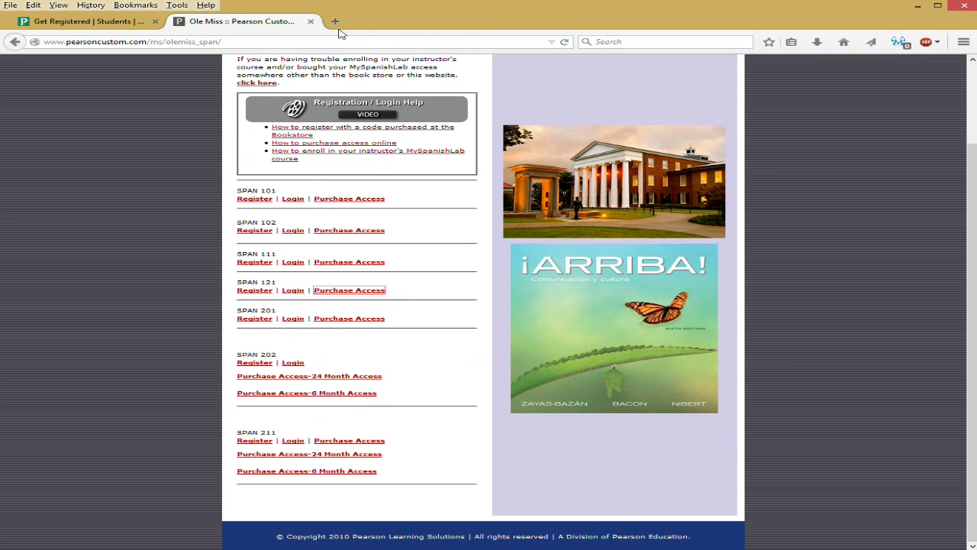
Step: Close the Ole Miss portal, return to Google, search for myspanishlab and open the Pegasus Login page
{"action": "left_click", "coordinate": [309, 21]}
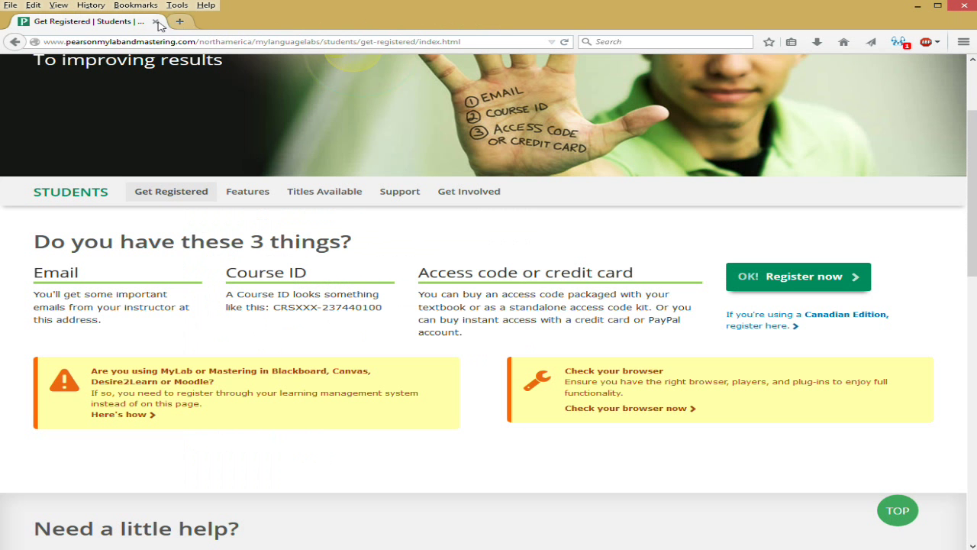
{"action": "key", "text": "ctrl+t"}
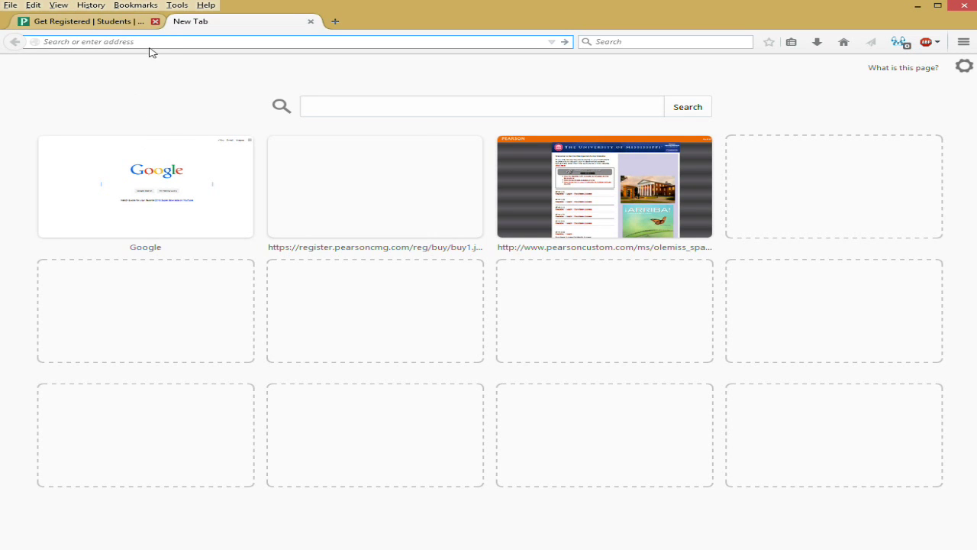
{"action": "left_click", "coordinate": [149, 174]}
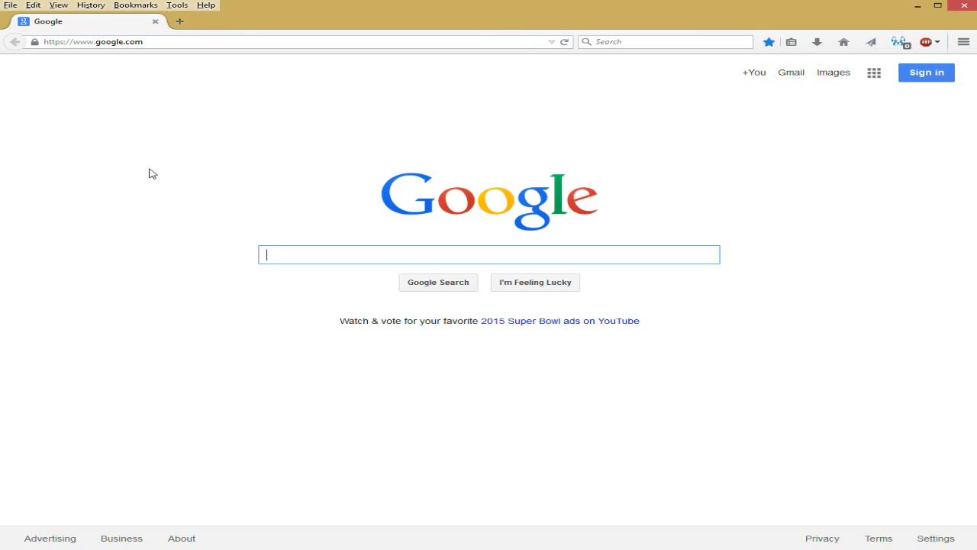
{"action": "type", "text": "my"}
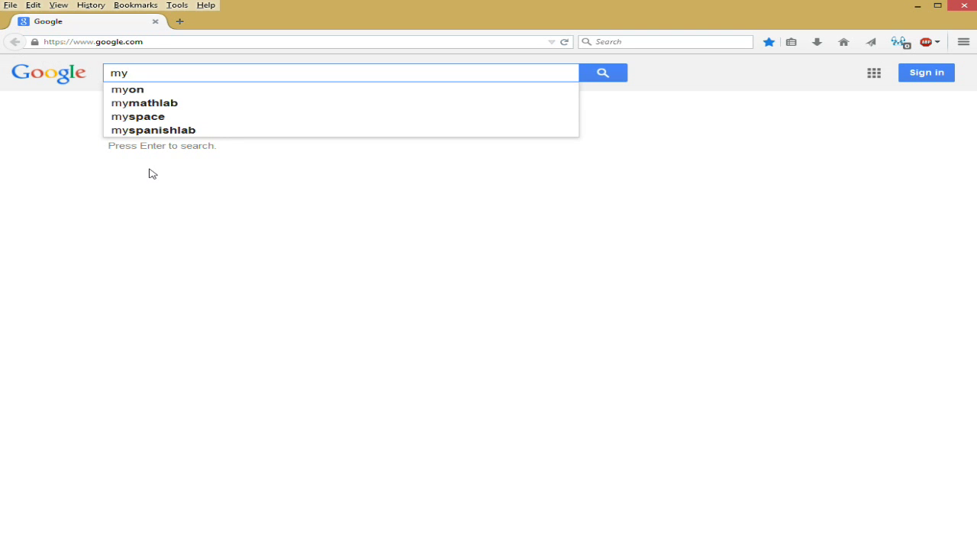
{"action": "type", "text": "spanishlab"}
{"action": "key", "text": "Return"}
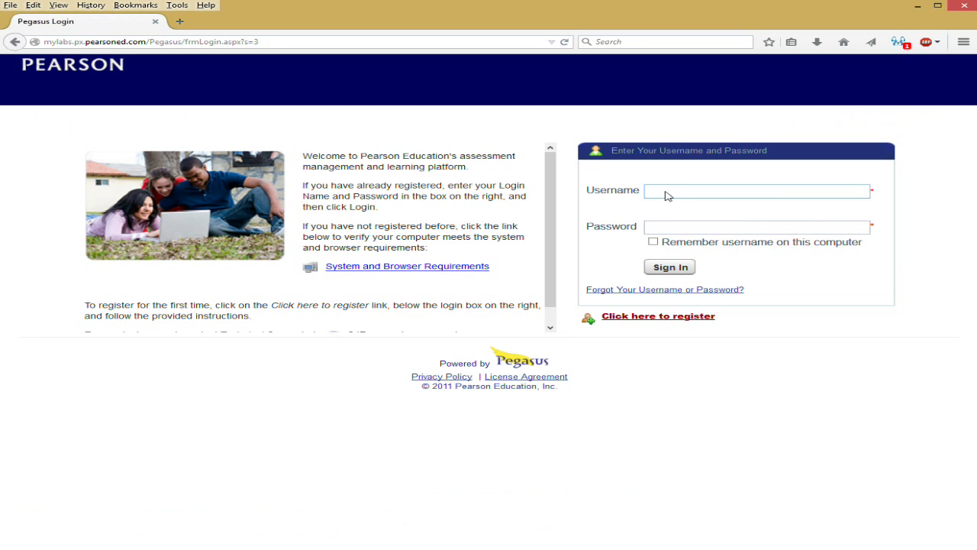
Step: Sign in to the Pearson platform with the account username and password
{"action": "left_click", "coordinate": [666, 194]}
{"action": "left_click", "coordinate": [682, 210]}
{"action": "left_click", "coordinate": [681, 230]}
{"action": "type", "text": "••••"}
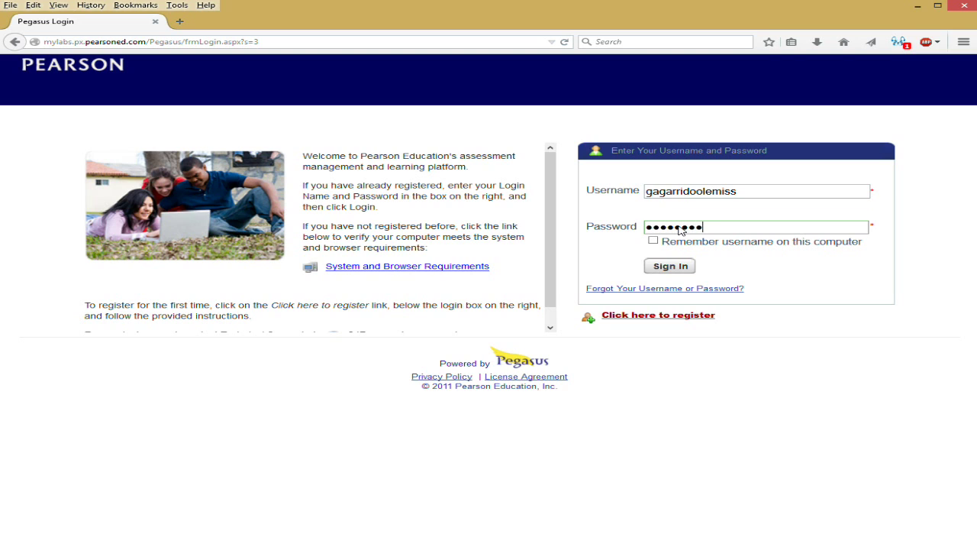
{"action": "left_click", "coordinate": [670, 268]}
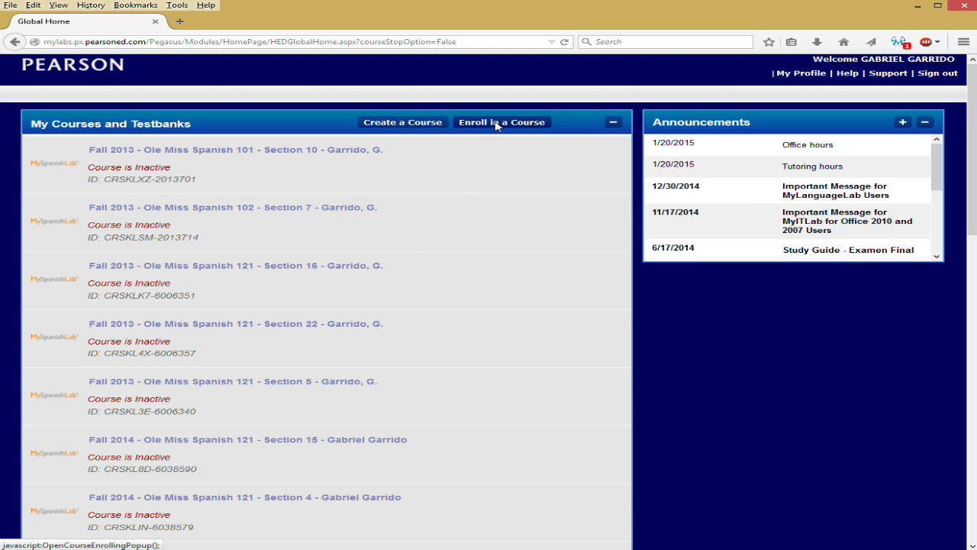
Step: Open the Enroll in a Course form, highlight the CRS prefix of the sample course ID, and cancel the enrollment
{"action": "left_click", "coordinate": [496, 127]}
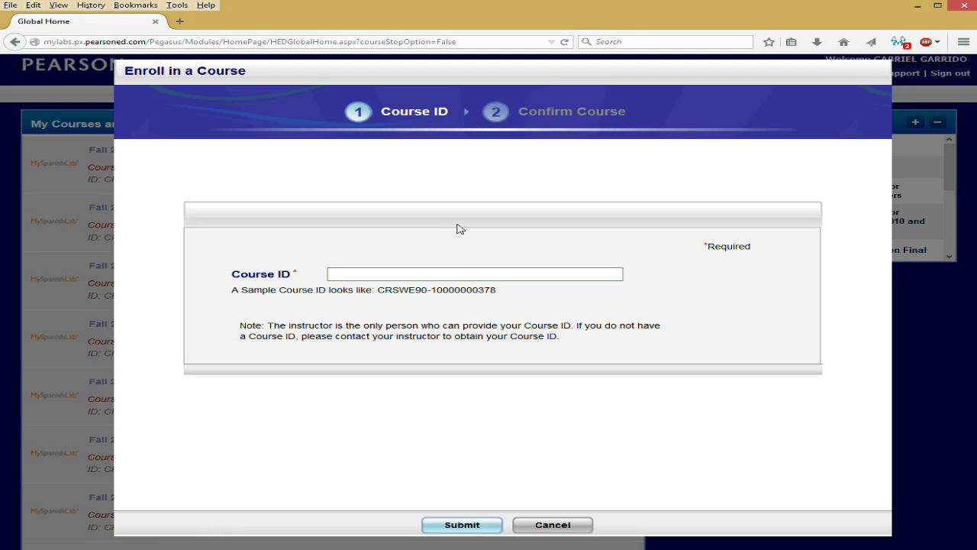
{"action": "left_click", "coordinate": [329, 278]}
{"action": "left_click_drag", "start_coordinate": [379, 294], "coordinate": [400, 294]}
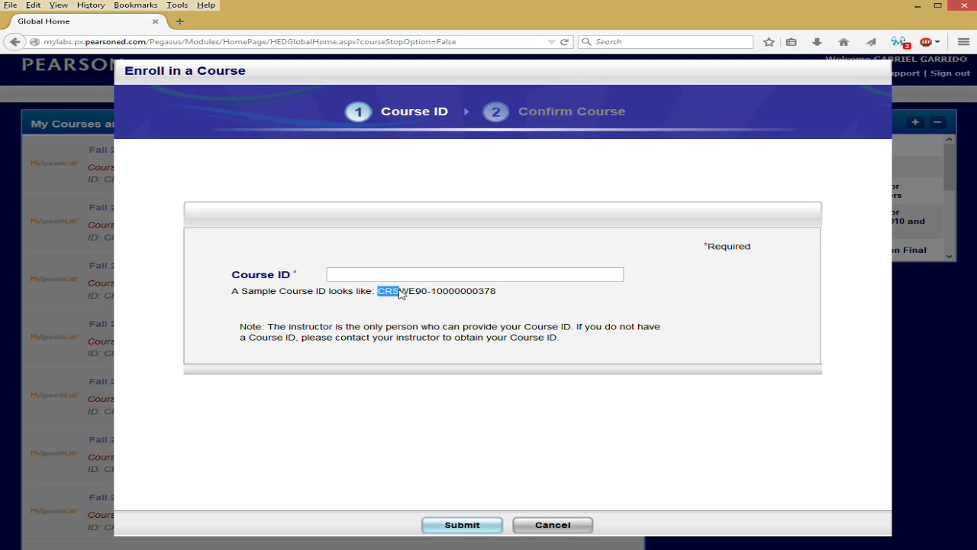
{"action": "left_click", "coordinate": [432, 312]}
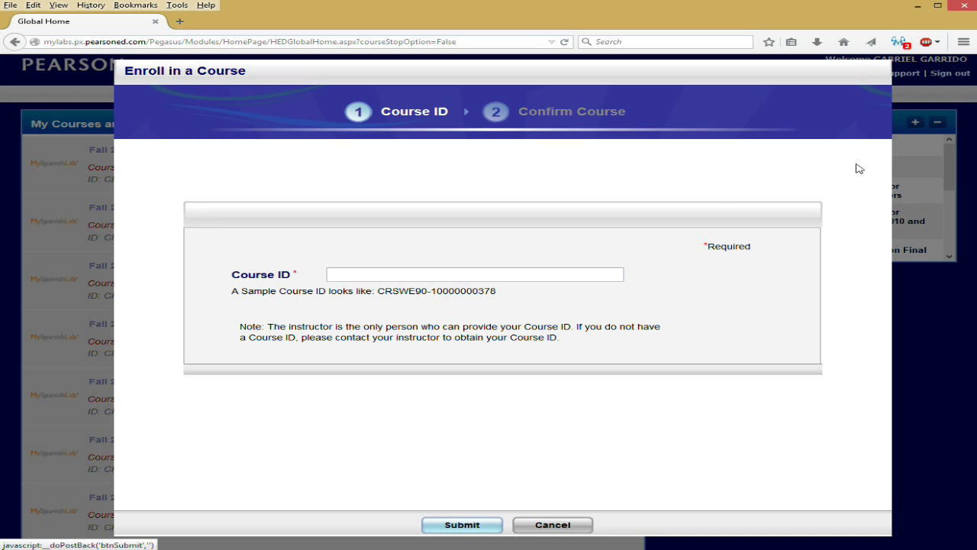
{"action": "left_click", "coordinate": [557, 526]}
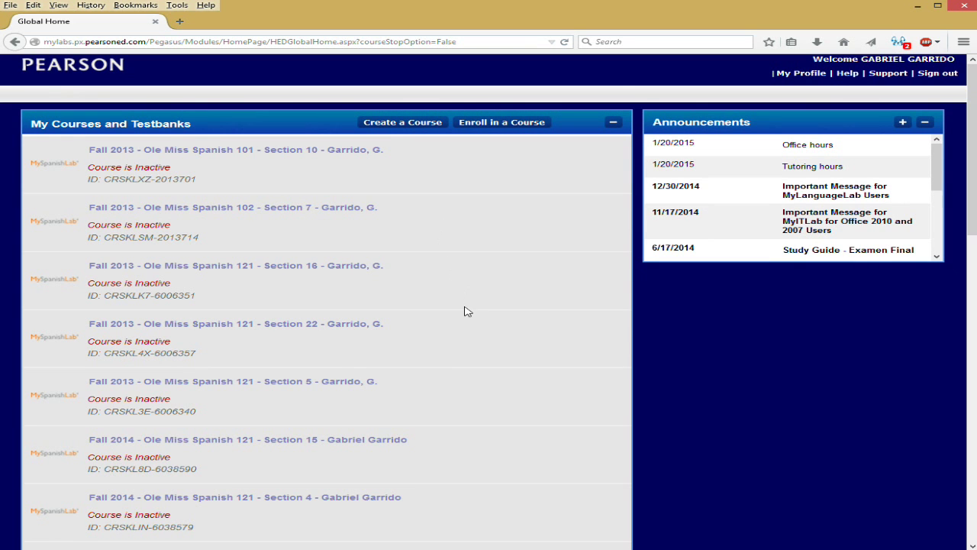
Step: Open the Spring 2015 Ole Miss Spanish 121 - Section 1 course from the course list
{"action": "scroll", "coordinate": [449, 323], "scroll_direction": "down", "scroll_amount": 5}
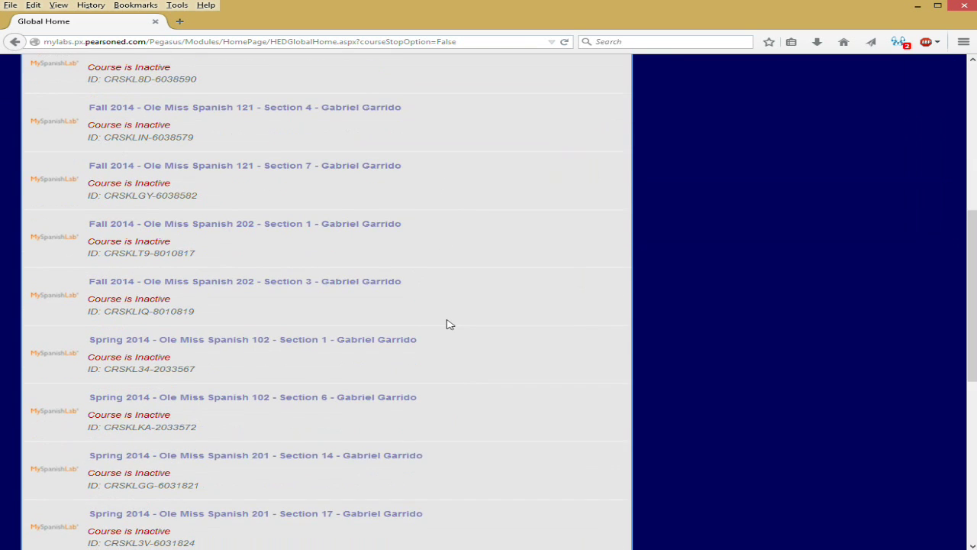
{"action": "scroll", "coordinate": [387, 334], "scroll_direction": "down", "scroll_amount": 1}
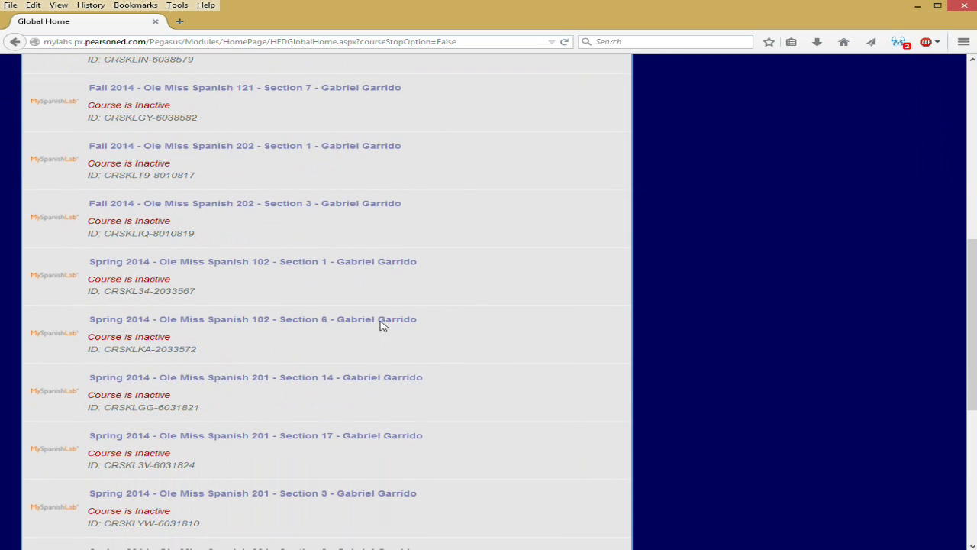
{"action": "scroll", "coordinate": [403, 329], "scroll_direction": "down", "scroll_amount": 1}
{"action": "scroll", "coordinate": [404, 334], "scroll_direction": "down", "scroll_amount": 2}
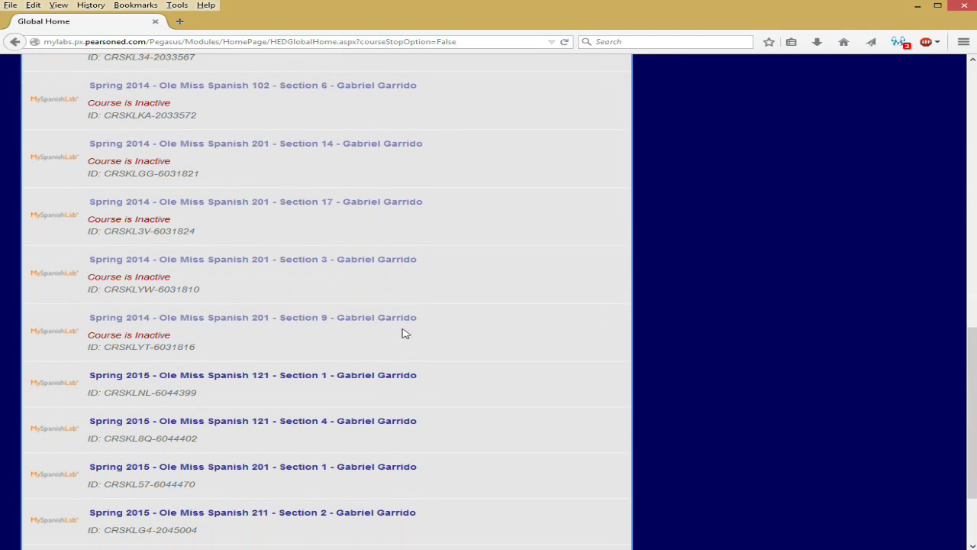
{"action": "left_click", "coordinate": [310, 377]}
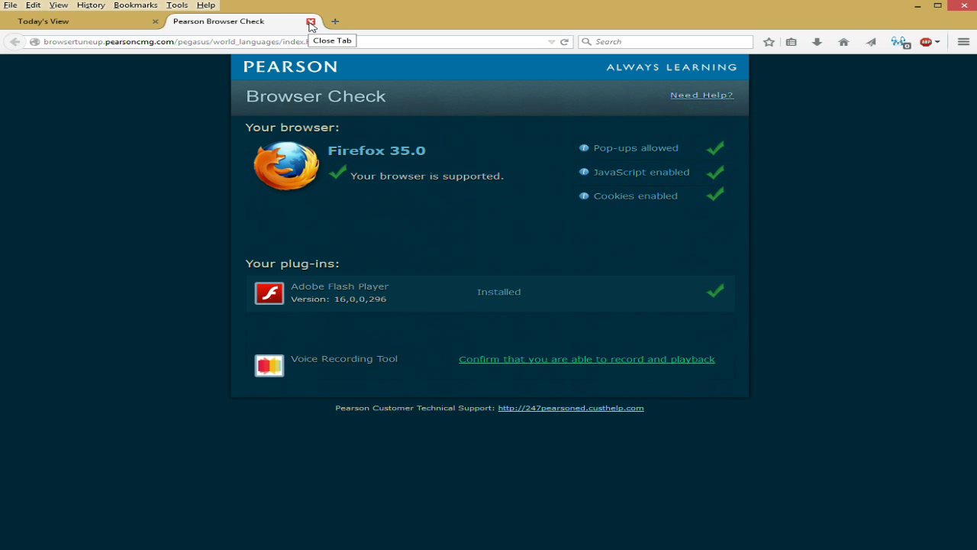
Step: View the time zone setting from Getting Started in place of the browser check, and return to the course's Instructor View
{"action": "left_click", "coordinate": [310, 23]}
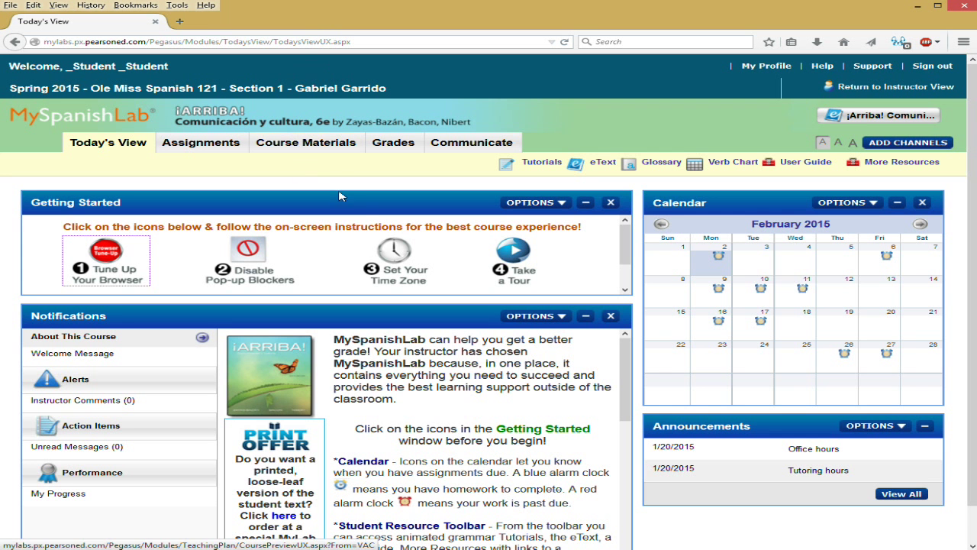
{"action": "left_click", "coordinate": [430, 284]}
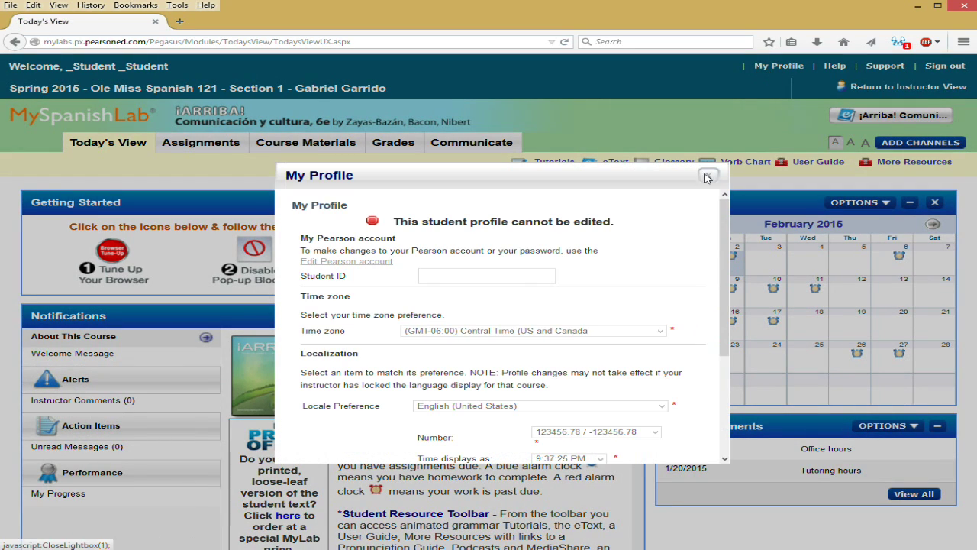
{"action": "left_click", "coordinate": [706, 178]}
{"action": "left_click", "coordinate": [864, 90]}
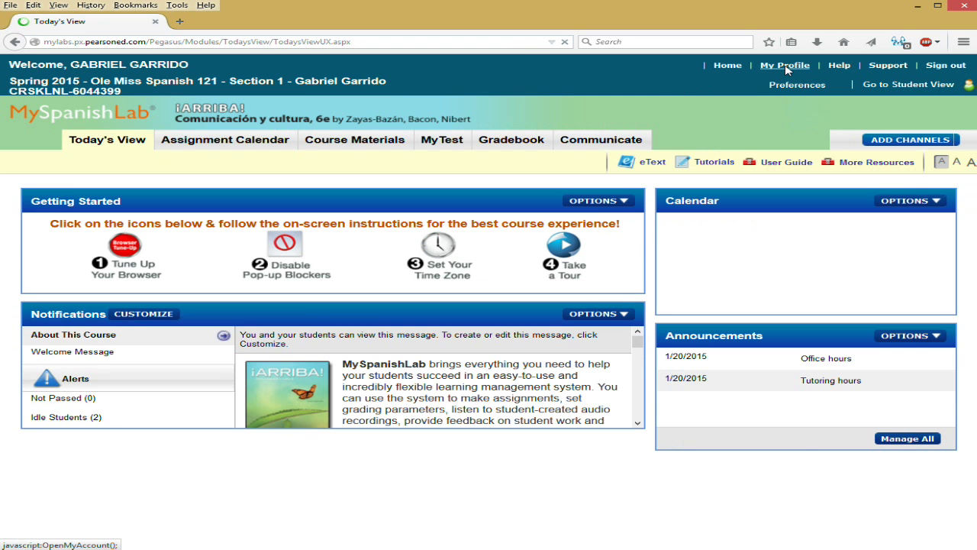
Step: Open My Profile, review the time zone, localization and language preferences, and close it without saving changes
{"action": "left_click", "coordinate": [786, 69]}
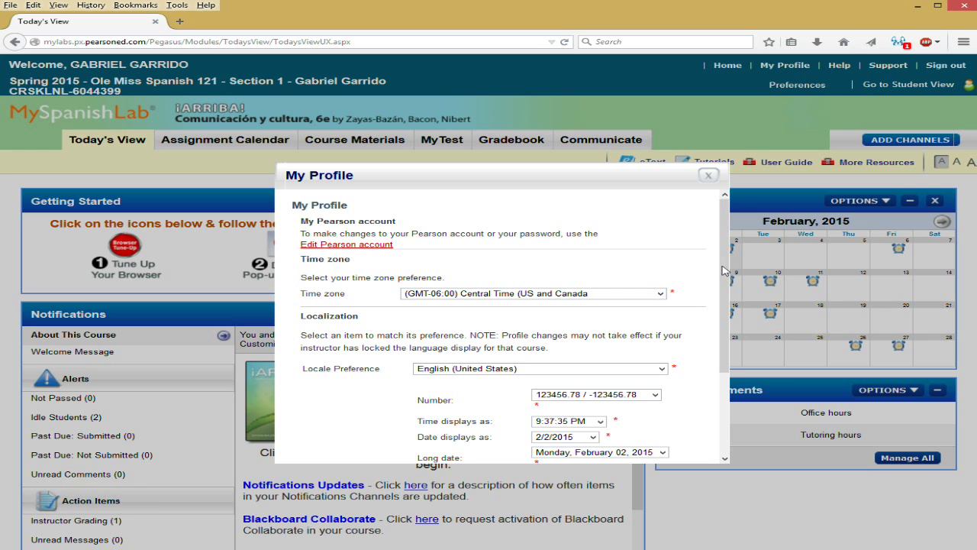
{"action": "left_click_drag", "start_coordinate": [725, 267], "coordinate": [727, 360]}
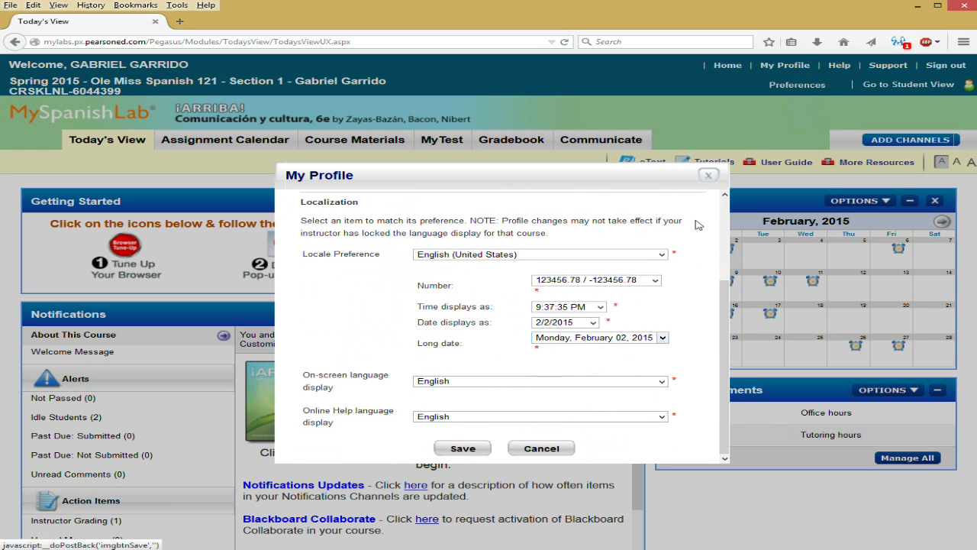
{"action": "left_click", "coordinate": [707, 176]}
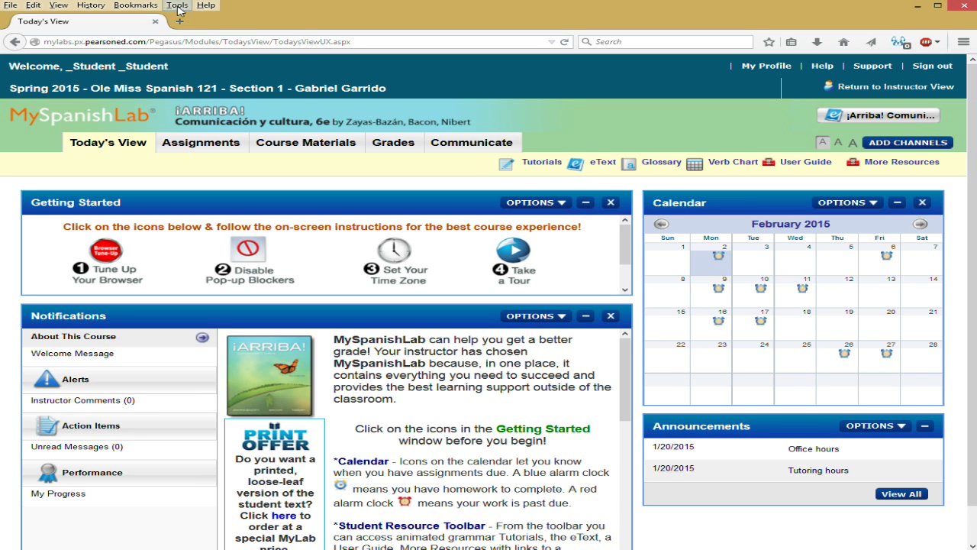
Step: Switch Block pop-up windows on and back off in the browser's Content options, and accept the options
{"action": "left_click", "coordinate": [177, 6]}
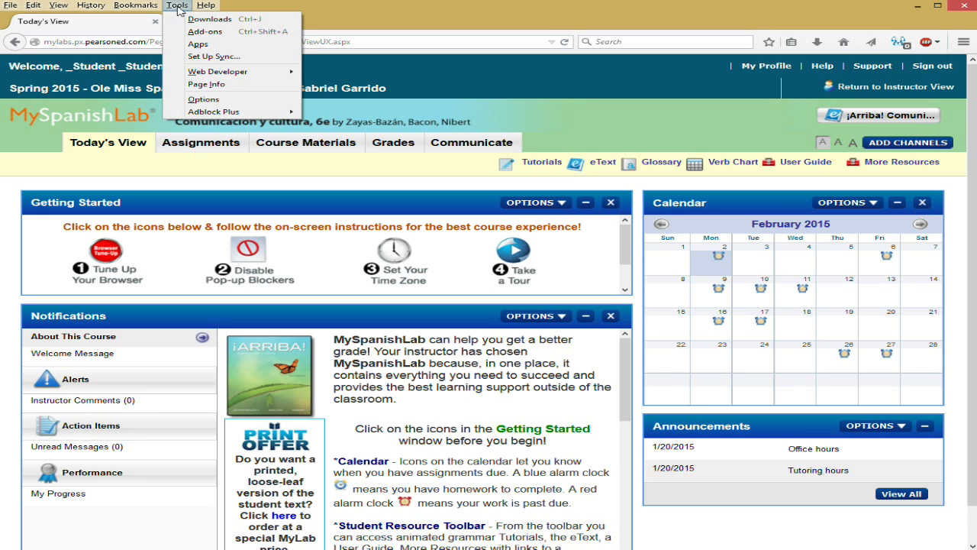
{"action": "left_click", "coordinate": [202, 99]}
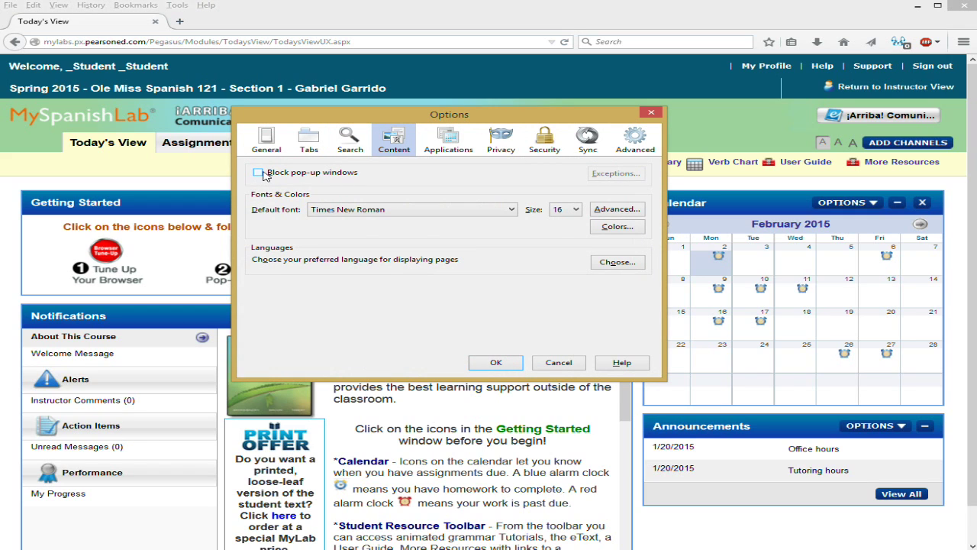
{"action": "left_click", "coordinate": [260, 173]}
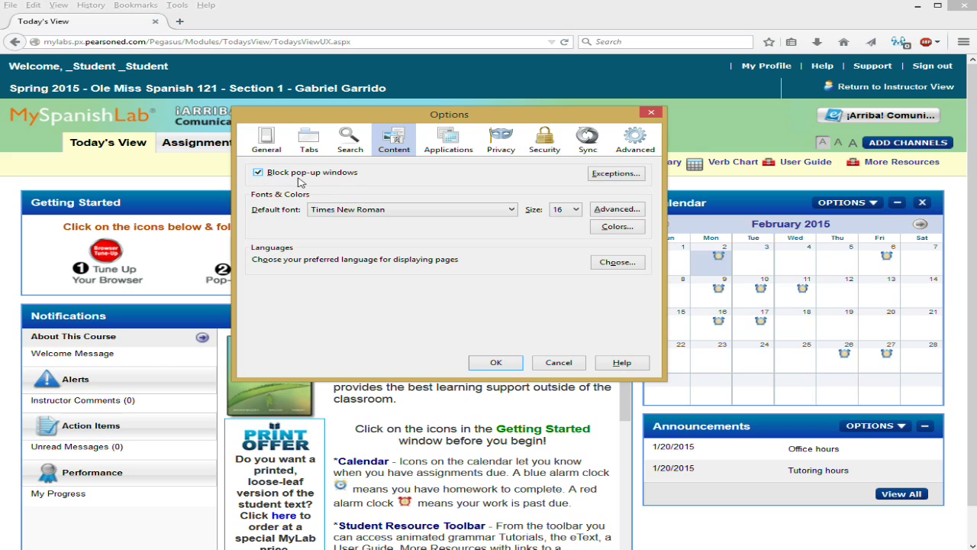
{"action": "left_click", "coordinate": [258, 173]}
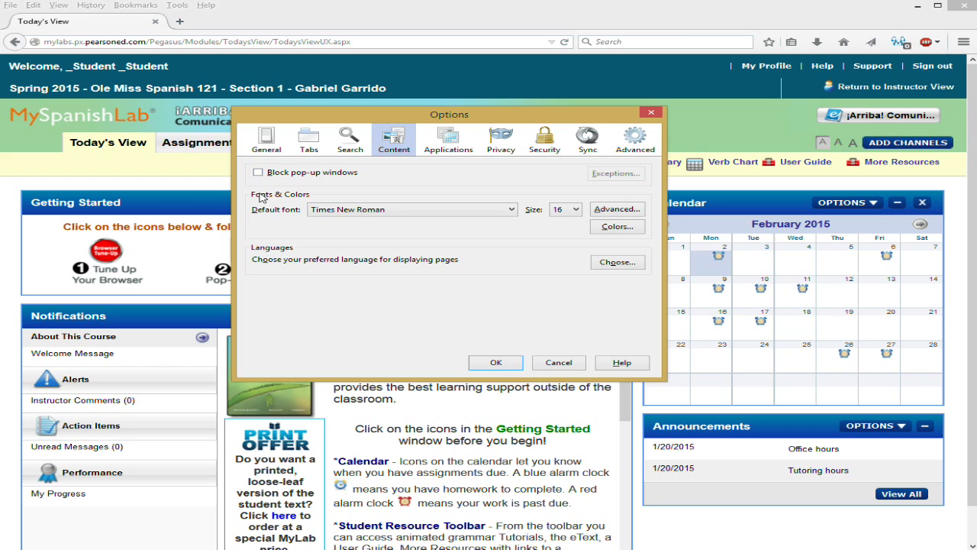
{"action": "left_click", "coordinate": [492, 365]}
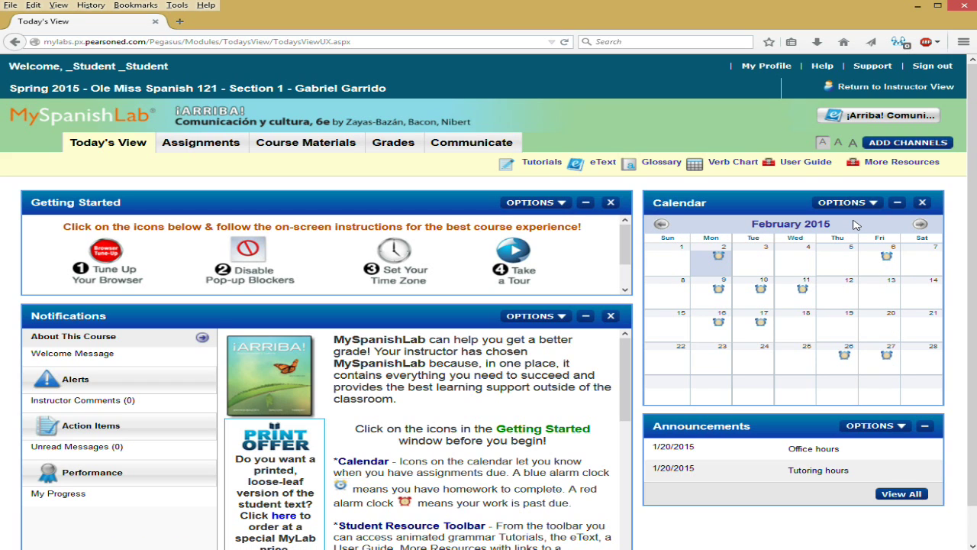
Step: View March 2015 in the course calendar, return to February, and open the assignments due February 9
{"action": "left_click", "coordinate": [921, 225]}
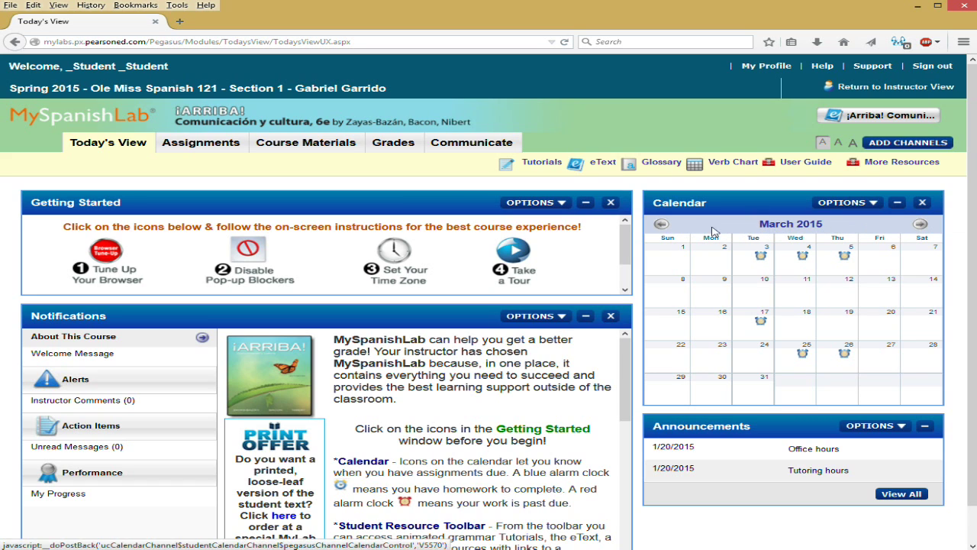
{"action": "left_click", "coordinate": [661, 225]}
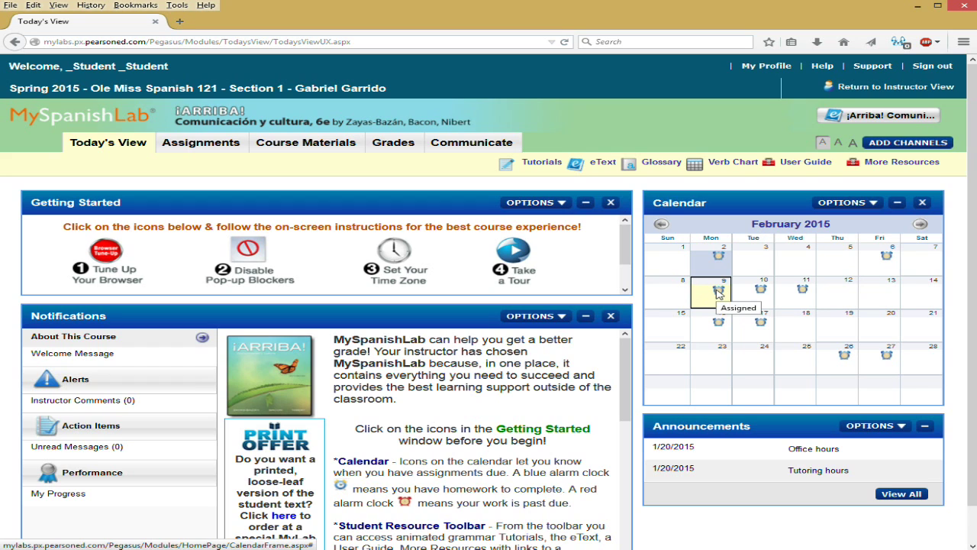
{"action": "left_click", "coordinate": [717, 291]}
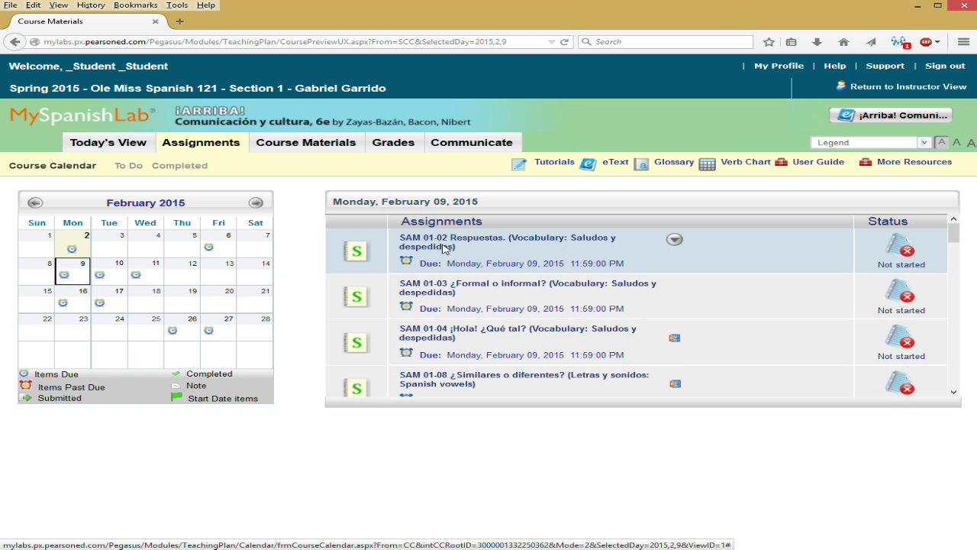
Step: Examine the full list of assignments due February 9, including their due times and statuses
{"action": "scroll", "coordinate": [501, 294], "scroll_direction": "down", "scroll_amount": 3}
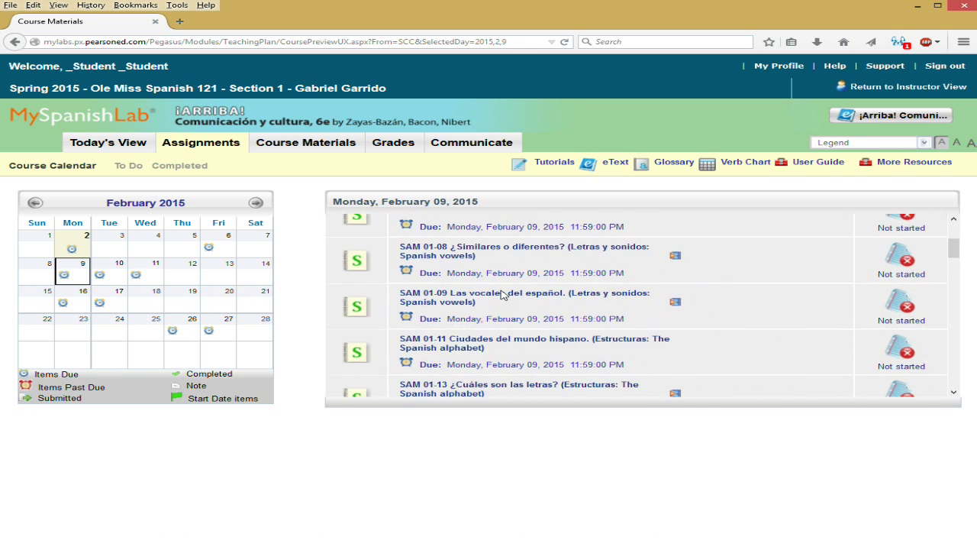
{"action": "scroll", "coordinate": [501, 294], "scroll_direction": "down", "scroll_amount": 15}
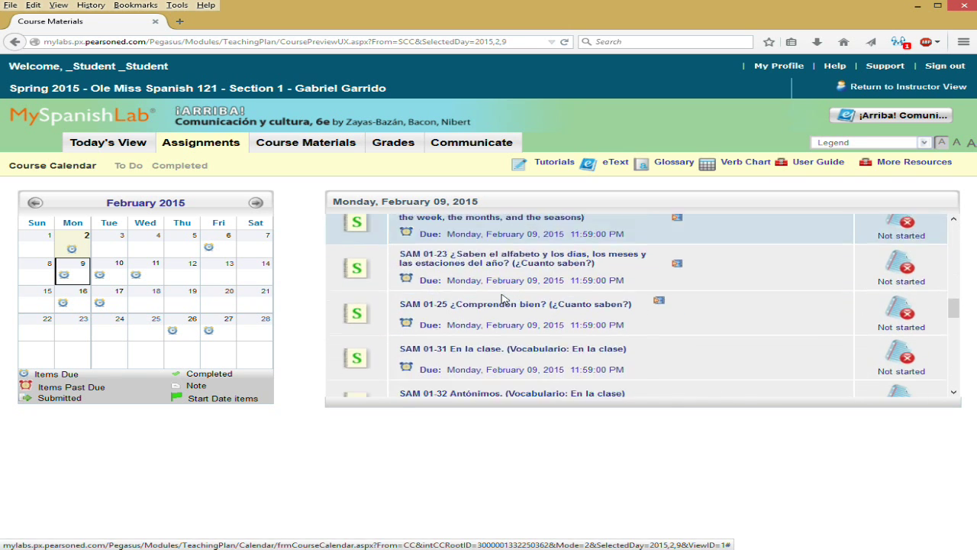
{"action": "scroll", "coordinate": [502, 298], "scroll_direction": "down", "scroll_amount": 10}
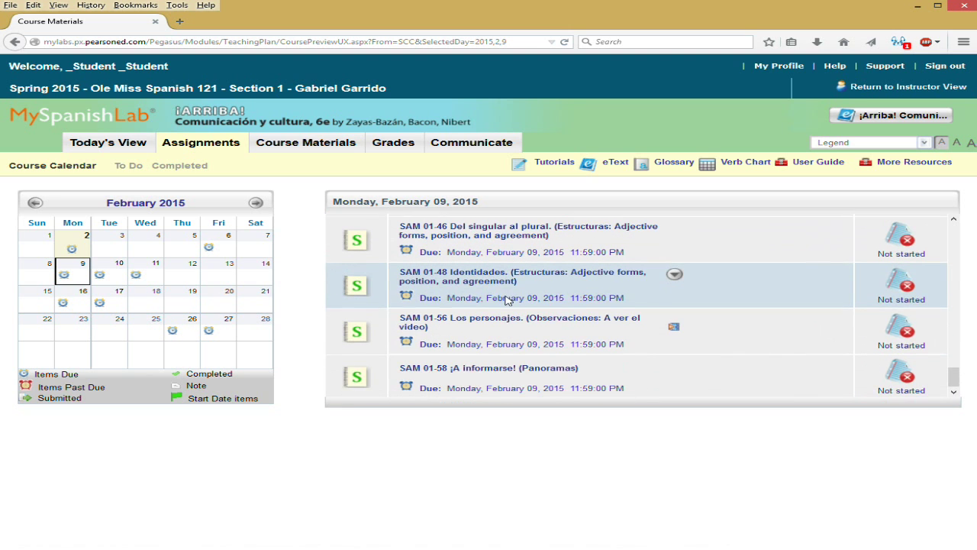
{"action": "scroll", "coordinate": [534, 305], "scroll_direction": "up", "scroll_amount": 8}
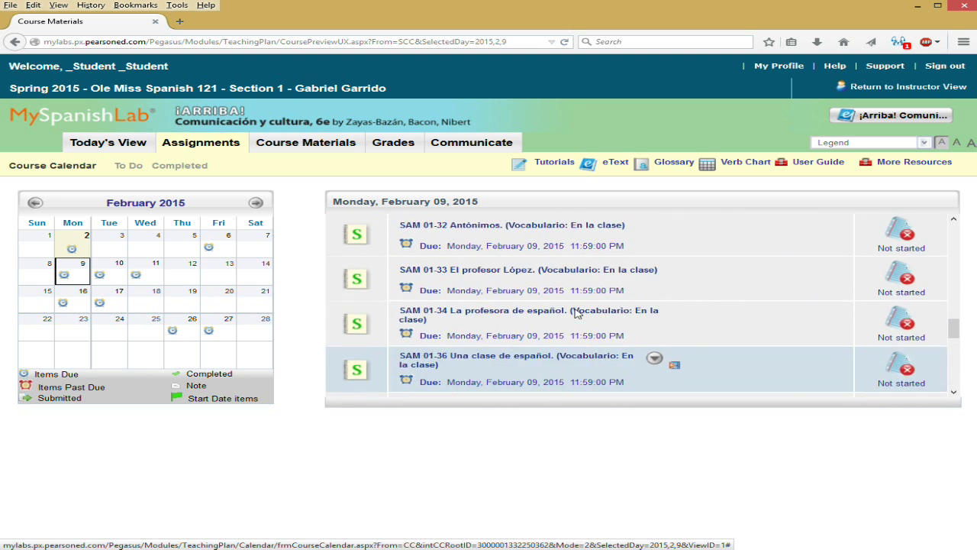
{"action": "scroll", "coordinate": [576, 313], "scroll_direction": "up", "scroll_amount": 14}
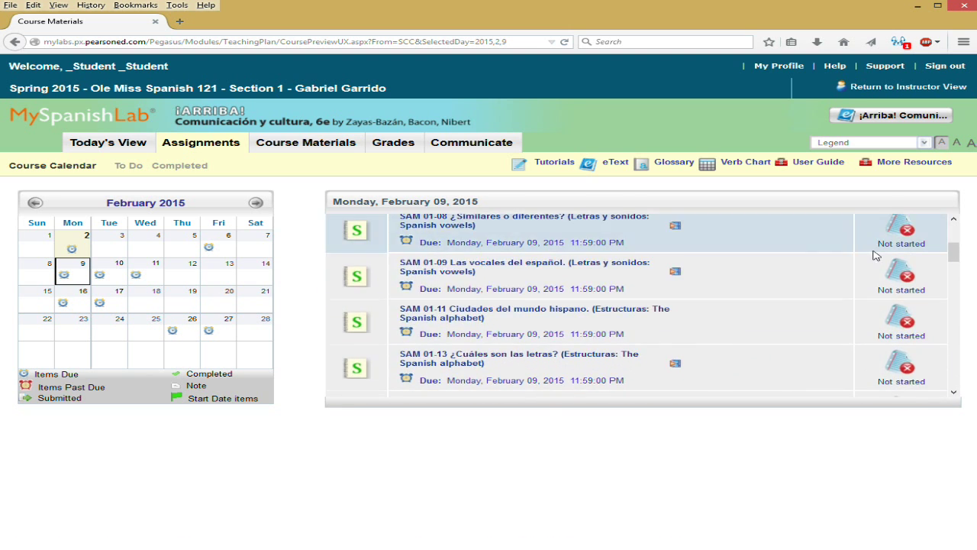
{"action": "scroll", "coordinate": [881, 255], "scroll_direction": "up", "scroll_amount": 3}
{"action": "scroll", "coordinate": [889, 263], "scroll_direction": "down", "scroll_amount": 6}
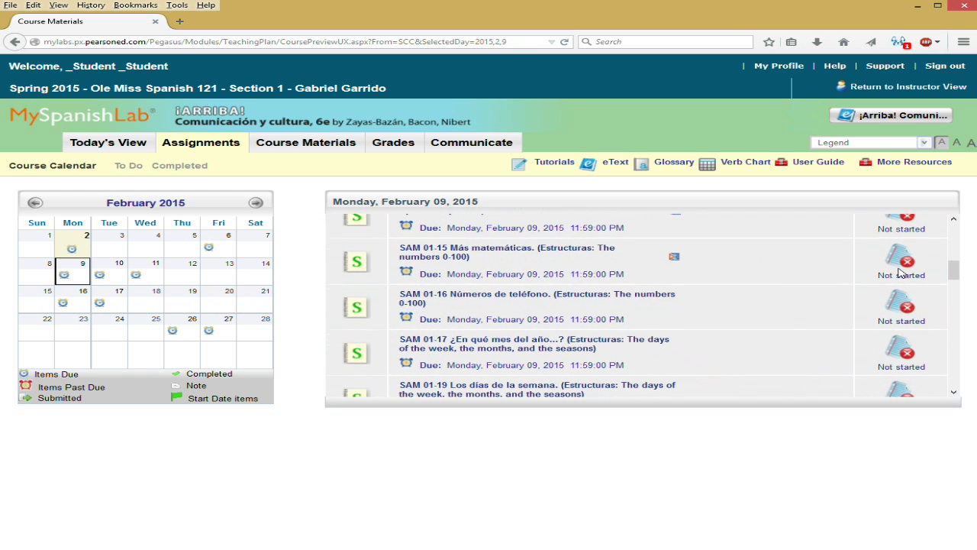
{"action": "scroll", "coordinate": [901, 272], "scroll_direction": "up", "scroll_amount": 5}
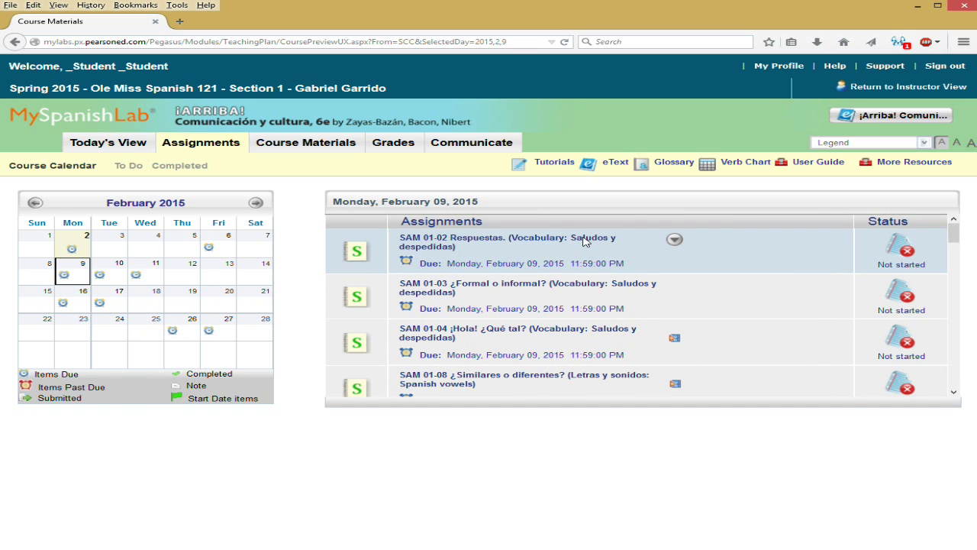
Step: Open the SAM 01-02 Respuestas activity, fit its window on the screen, and look through all six questions
{"action": "left_click", "coordinate": [584, 241]}
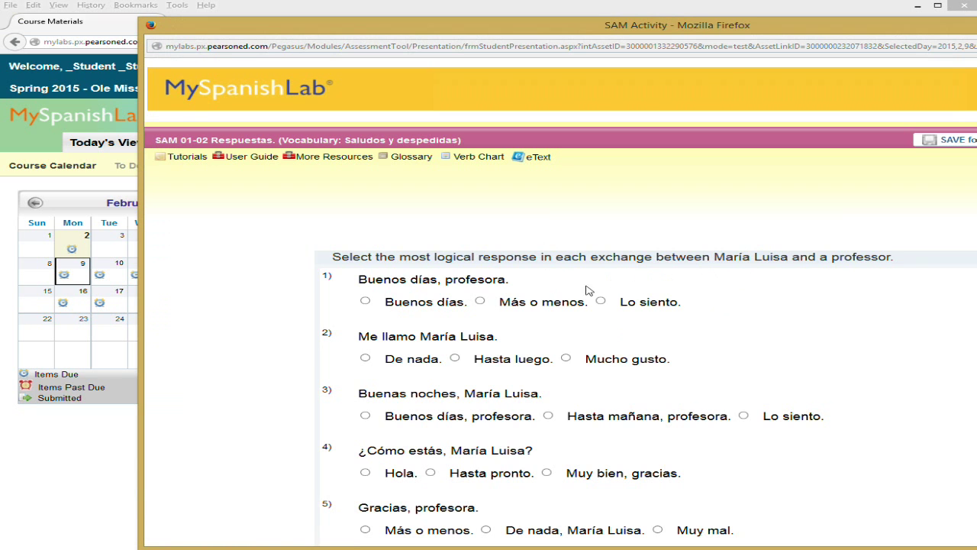
{"action": "scroll", "coordinate": [752, 290], "scroll_direction": "down", "scroll_amount": 2}
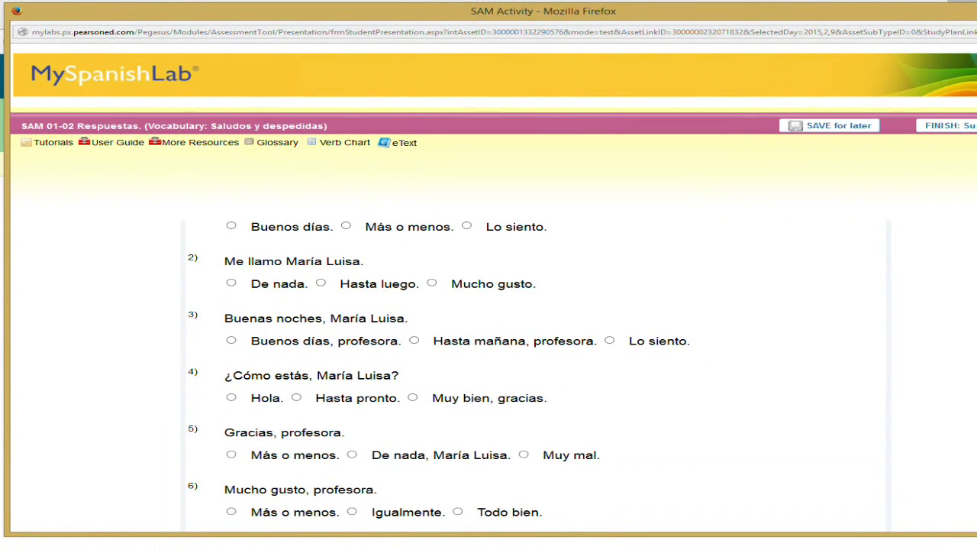
{"action": "mouse_move", "coordinate": [976, 76]}
{"action": "left_mouse_down"}
{"action": "mouse_move", "coordinate": [916, 77]}
{"action": "mouse_move", "coordinate": [969, 77]}
{"action": "left_mouse_up"}
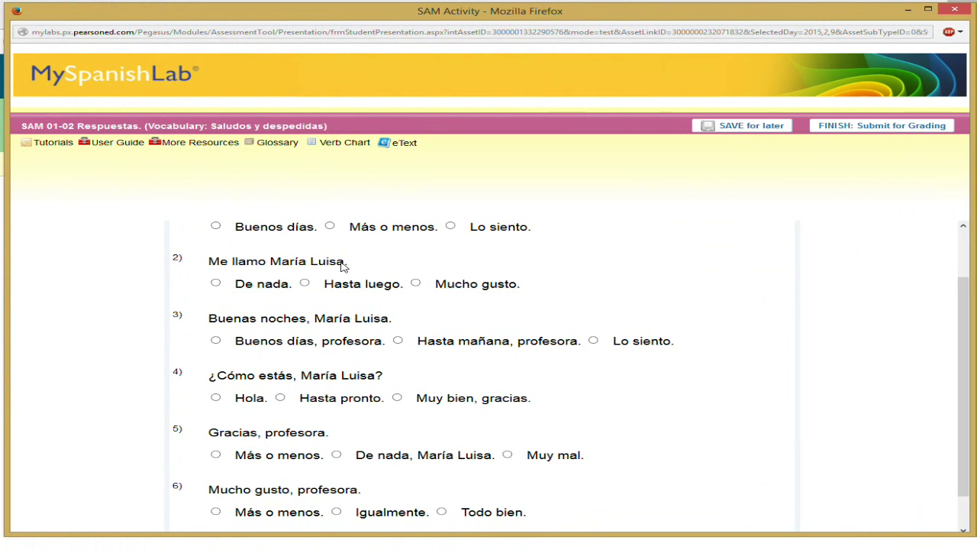
{"action": "scroll", "coordinate": [382, 256], "scroll_direction": "up", "scroll_amount": 2}
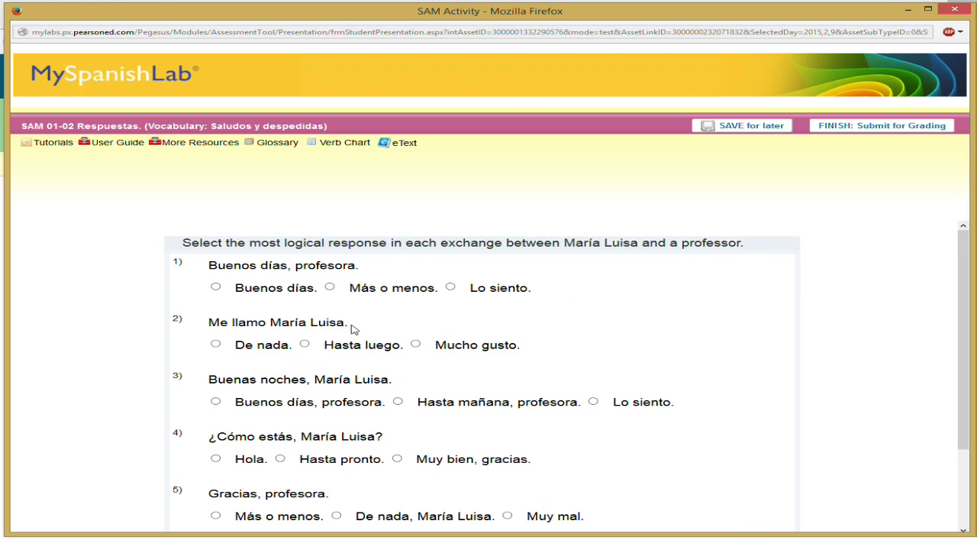
{"action": "scroll", "coordinate": [397, 331], "scroll_direction": "down", "scroll_amount": 3}
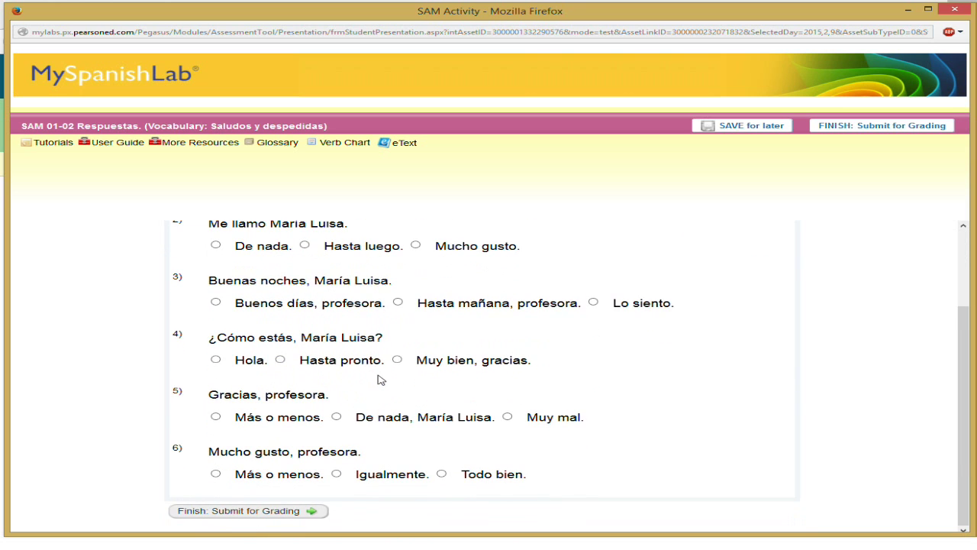
Step: Answer question 3 with "Hasta mañana, profesora", 4 with "Muy bien, gracias", 5 with "Más o menos" and 6 with "Igualmente"
{"action": "left_click", "coordinate": [397, 360]}
{"action": "left_click", "coordinate": [240, 418]}
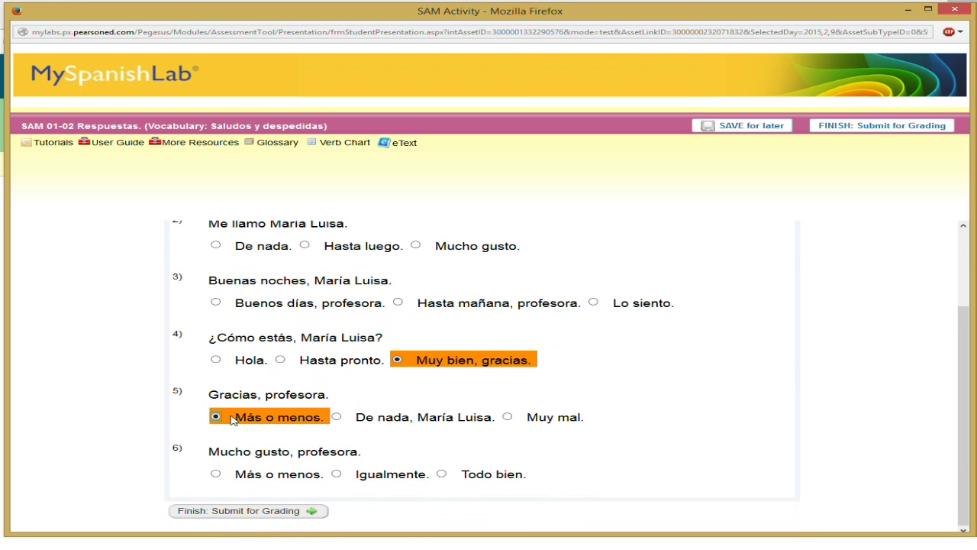
{"action": "left_click", "coordinate": [337, 474]}
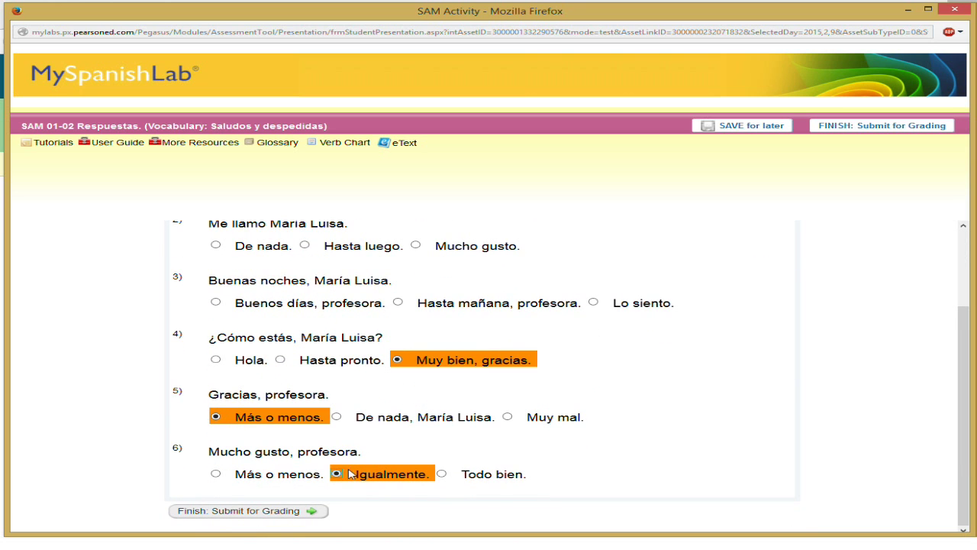
{"action": "left_click", "coordinate": [397, 302]}
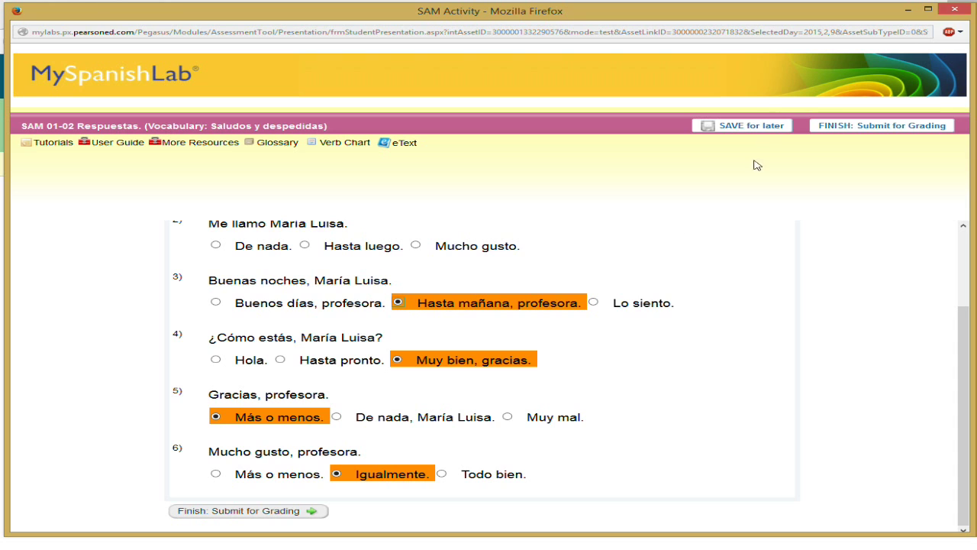
Step: Review the answered and unanswered questions, and save the activity for later without submitting it for grading
{"action": "scroll", "coordinate": [664, 272], "scroll_direction": "up", "scroll_amount": 2}
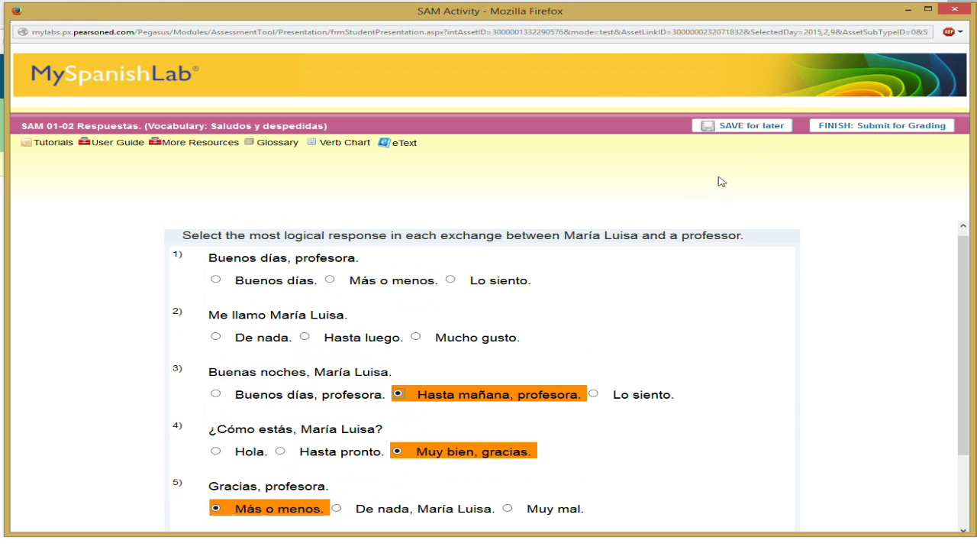
{"action": "scroll", "coordinate": [681, 305], "scroll_direction": "down", "scroll_amount": 2}
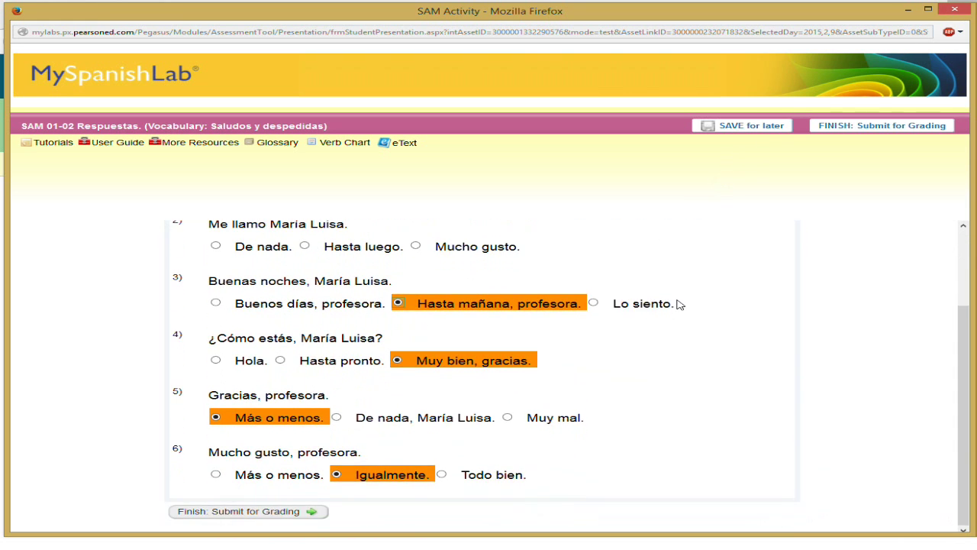
{"action": "scroll", "coordinate": [502, 279], "scroll_direction": "up", "scroll_amount": 2}
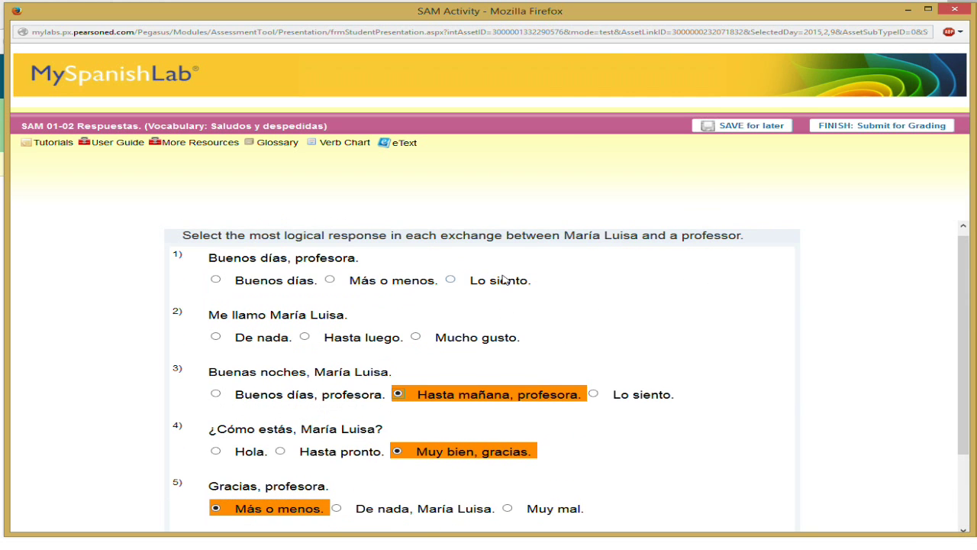
{"action": "left_click", "coordinate": [752, 127]}
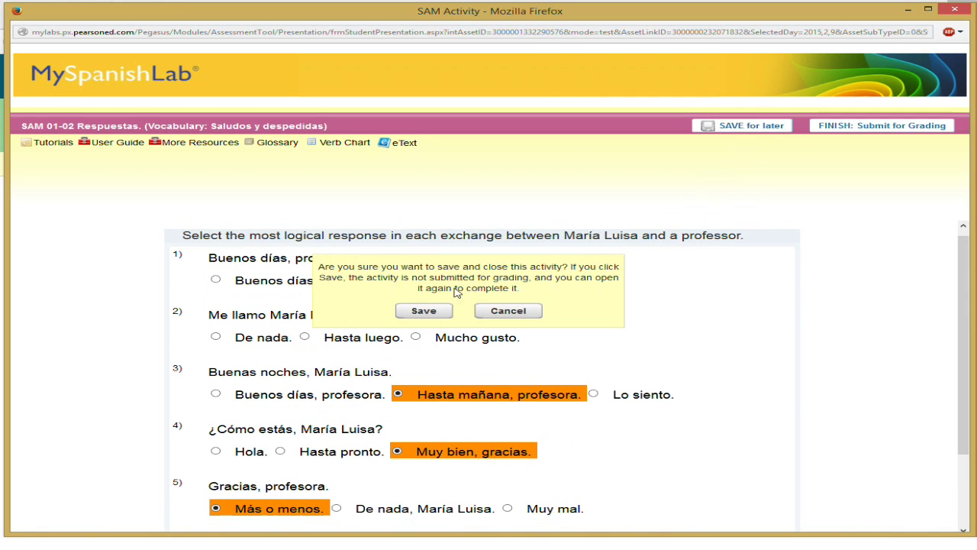
{"action": "left_click", "coordinate": [424, 312]}
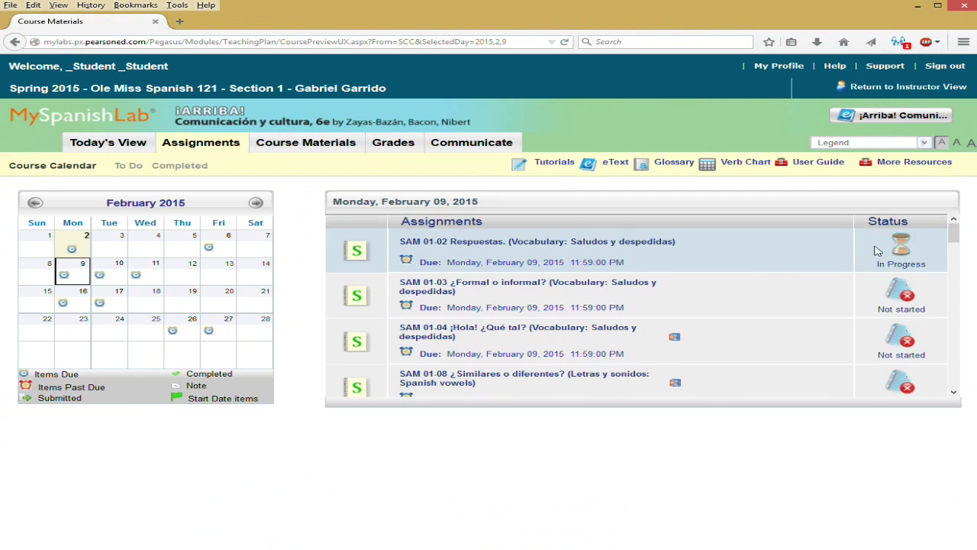
Step: Reopen SAM 01-02 Respuestas to view the saved answers, leave it without submitting, and return to Today's View
{"action": "left_click", "coordinate": [582, 240]}
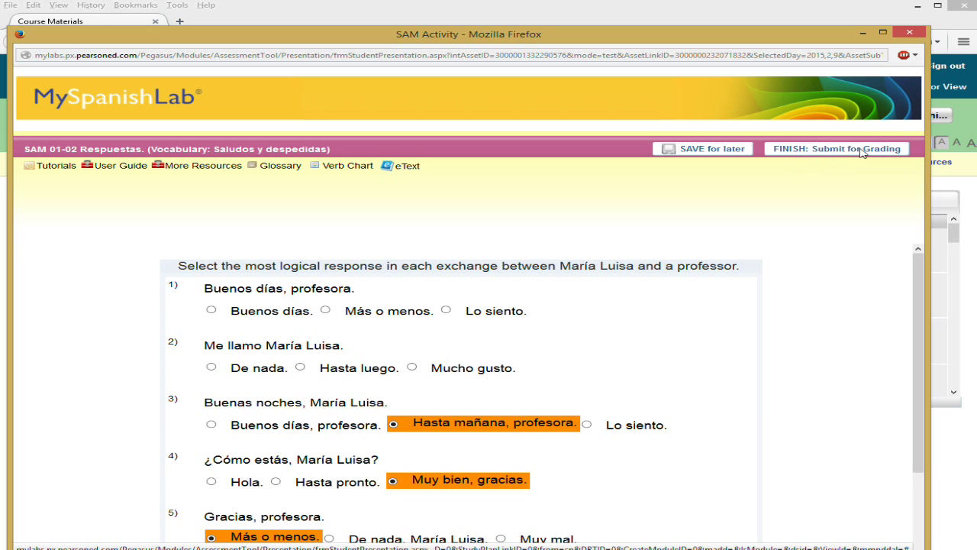
{"action": "left_click", "coordinate": [909, 32]}
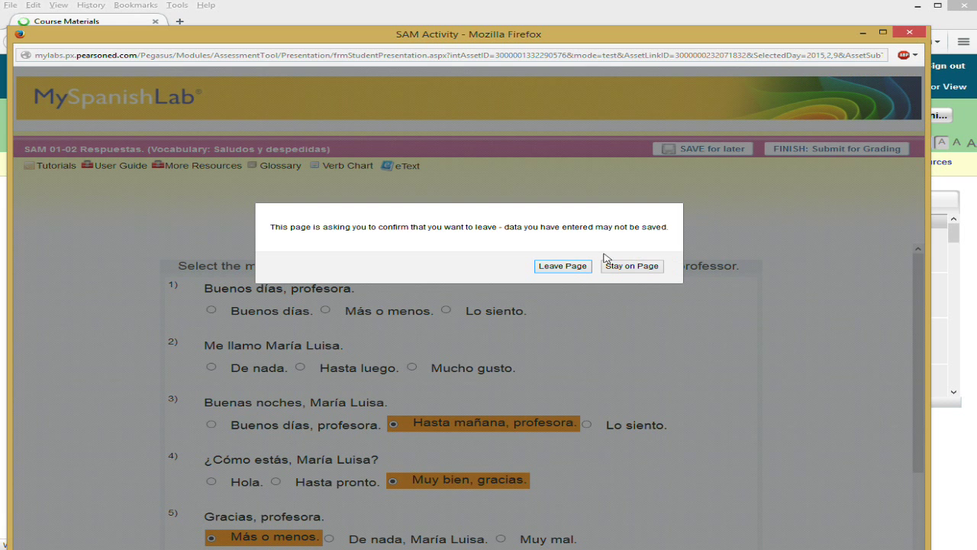
{"action": "left_click", "coordinate": [562, 266]}
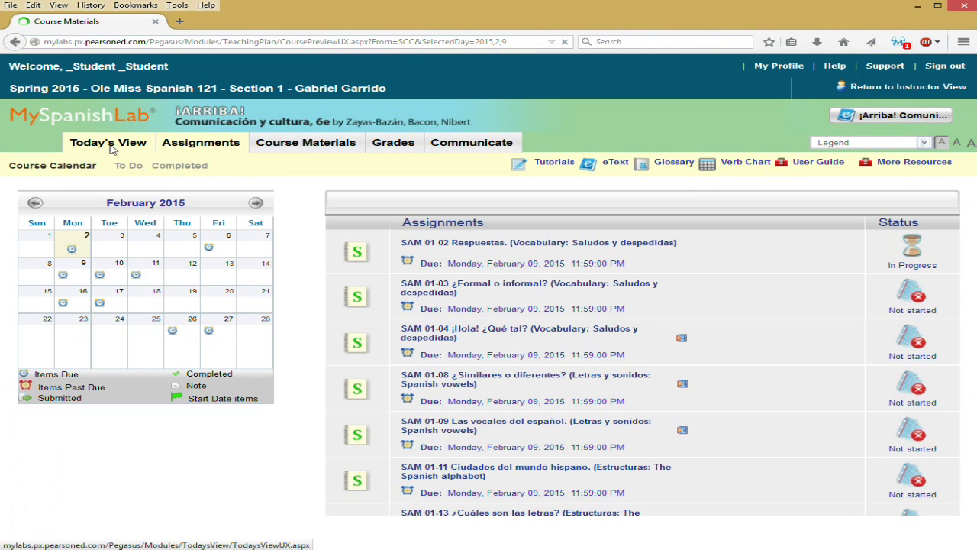
{"action": "left_click", "coordinate": [112, 146]}
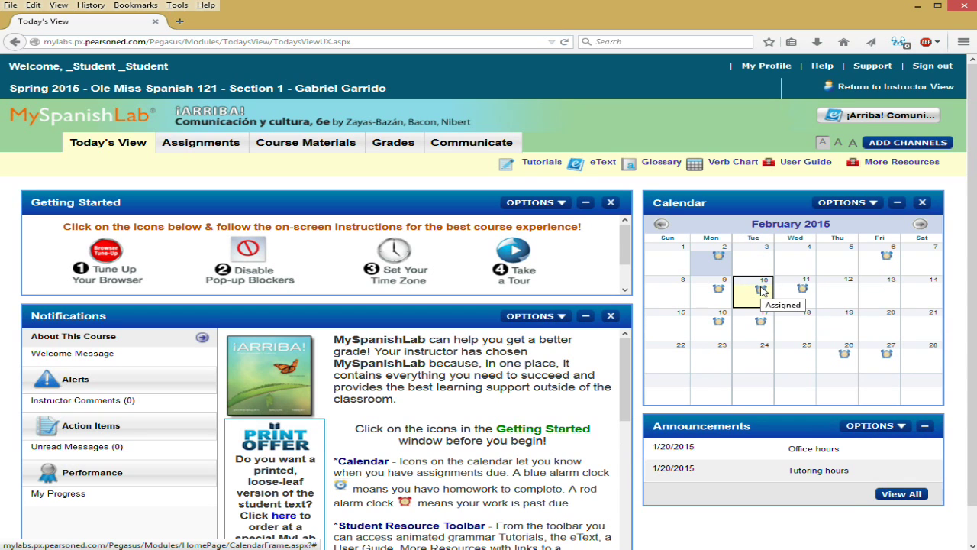
Step: Open the Composition 1 assignment due February 10 and review its instructions and the sentence already written in the answer area
{"action": "left_click", "coordinate": [761, 291]}
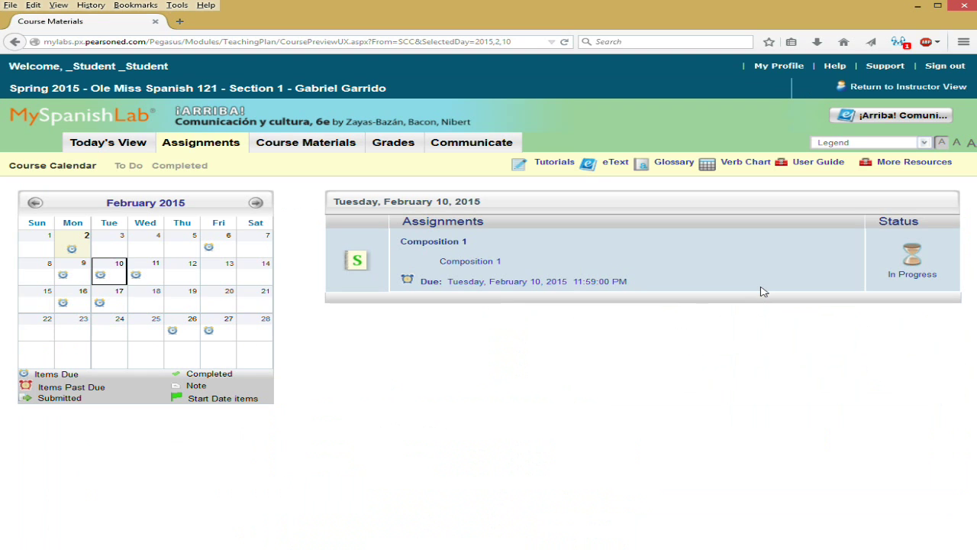
{"action": "mouse_move", "coordinate": [438, 245]}
{"action": "left_click", "coordinate": [432, 241]}
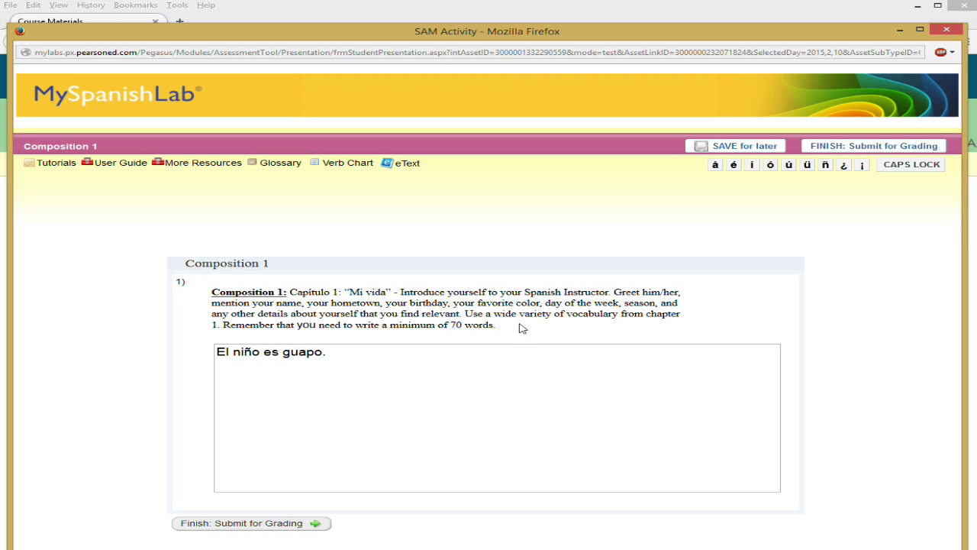
{"action": "left_click_drag", "start_coordinate": [522, 328], "coordinate": [450, 326]}
{"action": "left_click", "coordinate": [390, 371]}
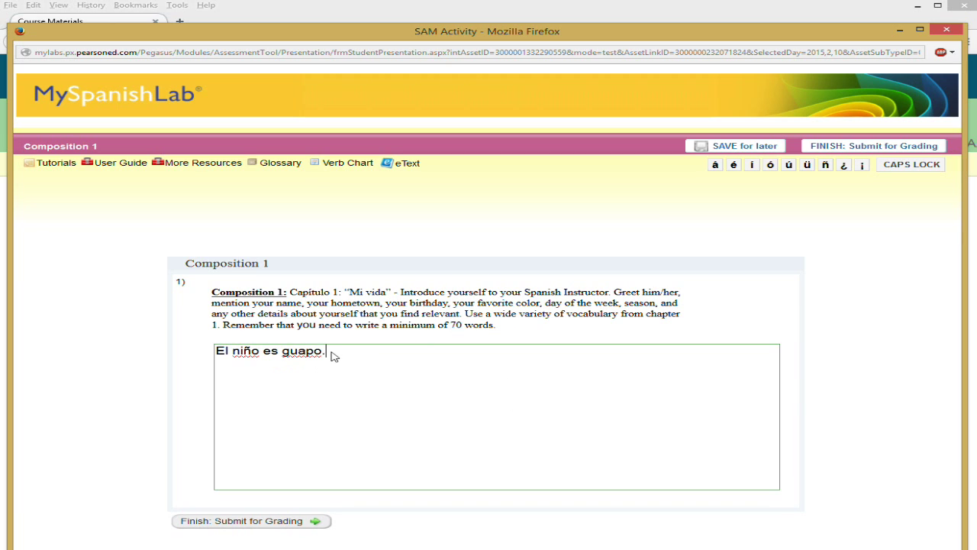
{"action": "left_click_drag", "start_coordinate": [334, 355], "coordinate": [197, 357]}
{"action": "left_click", "coordinate": [382, 359]}
Step: Add the line "Mañana." below the existing sentence in Composition 1, inserting the ñ as a special character, and save it for later
{"action": "left_click", "coordinate": [461, 353]}
{"action": "key", "text": "Return"}
{"action": "type", "text": "Ma"}
{"action": "type", "text": "nnn"}
{"action": "key", "text": "BackSpace"}
{"action": "key", "text": "BackSpace"}
{"action": "key", "text": "BackSpace"}
{"action": "left_click", "coordinate": [826, 165]}
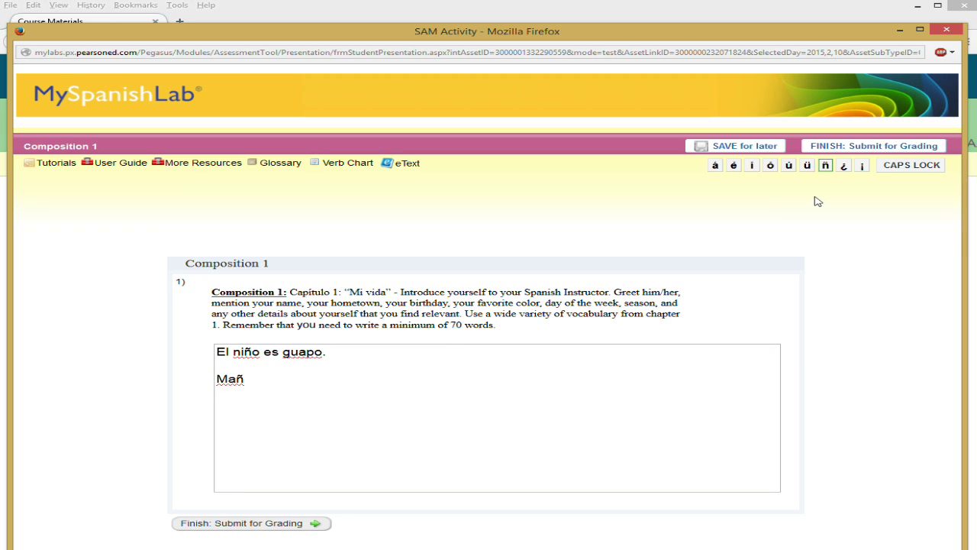
{"action": "left_click", "coordinate": [286, 387]}
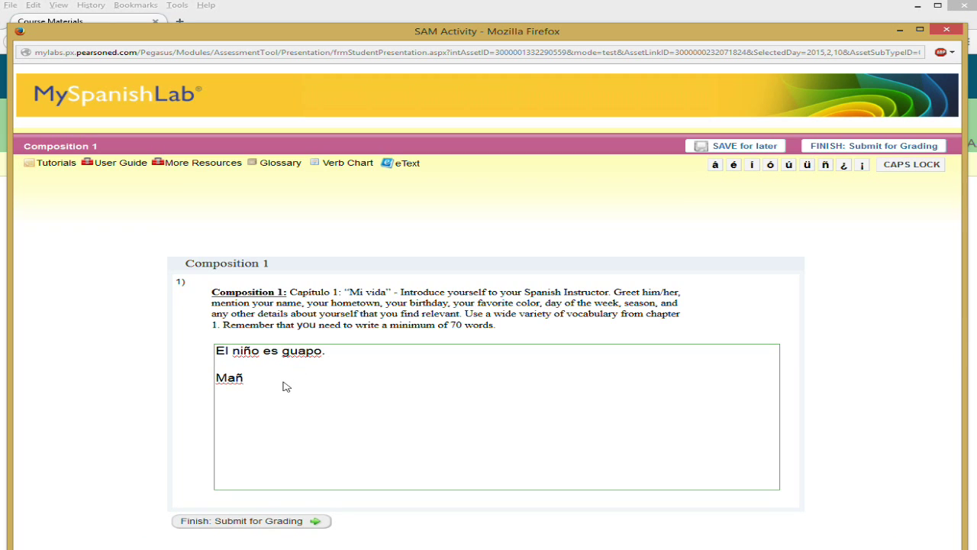
{"action": "type", "text": "ana."}
{"action": "left_click", "coordinate": [738, 149]}
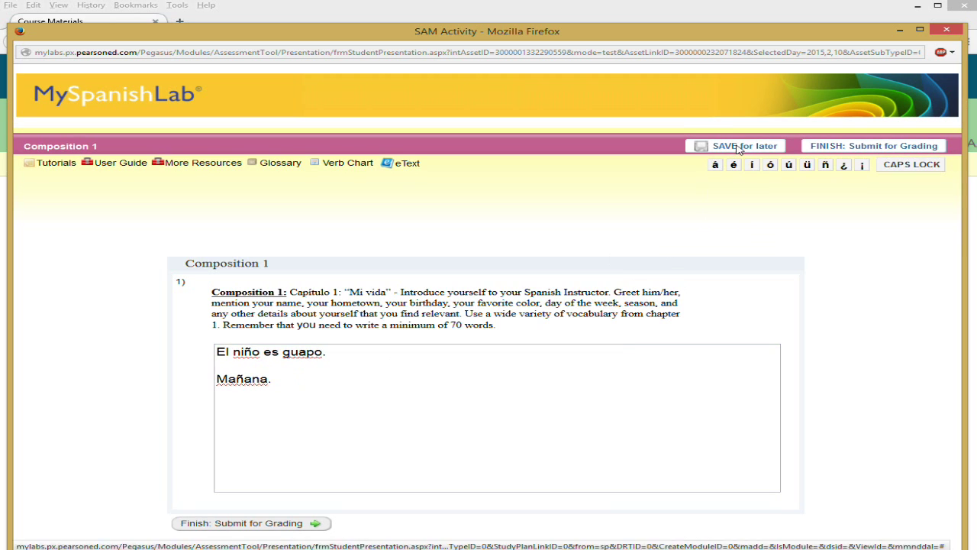
{"action": "left_click", "coordinate": [421, 332]}
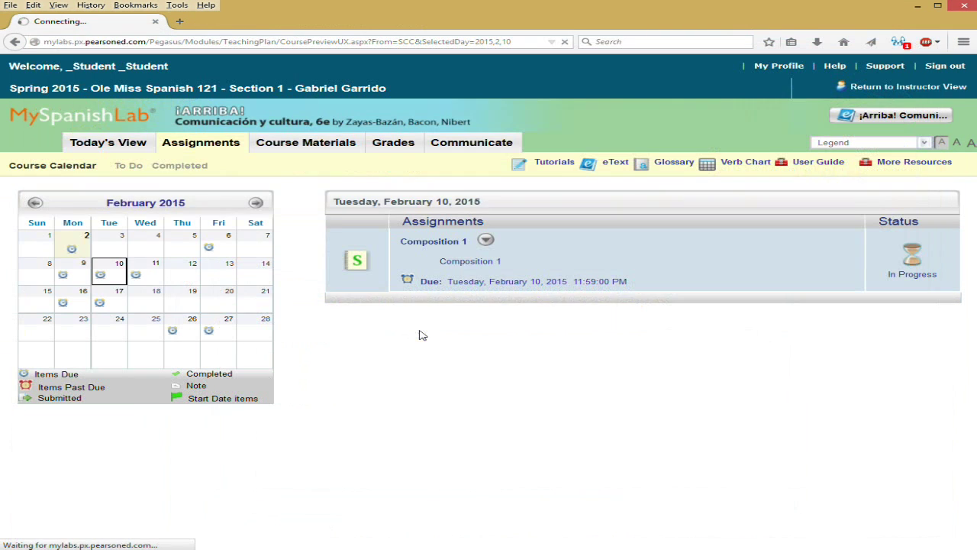
Step: Reopen Composition 1 to check the saved text and the minimum word requirement, and leave the page without submitting
{"action": "left_click", "coordinate": [451, 242]}
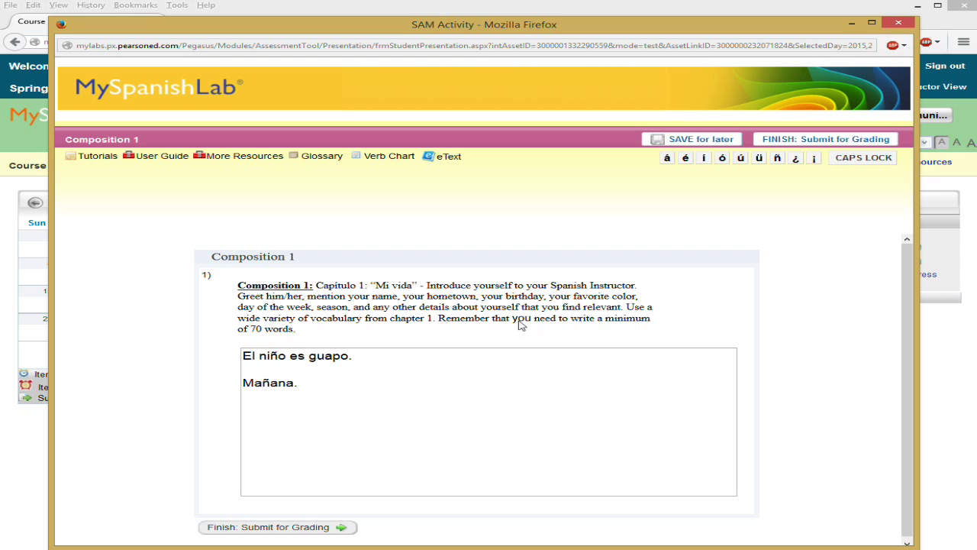
{"action": "left_click_drag", "start_coordinate": [298, 333], "coordinate": [248, 331]}
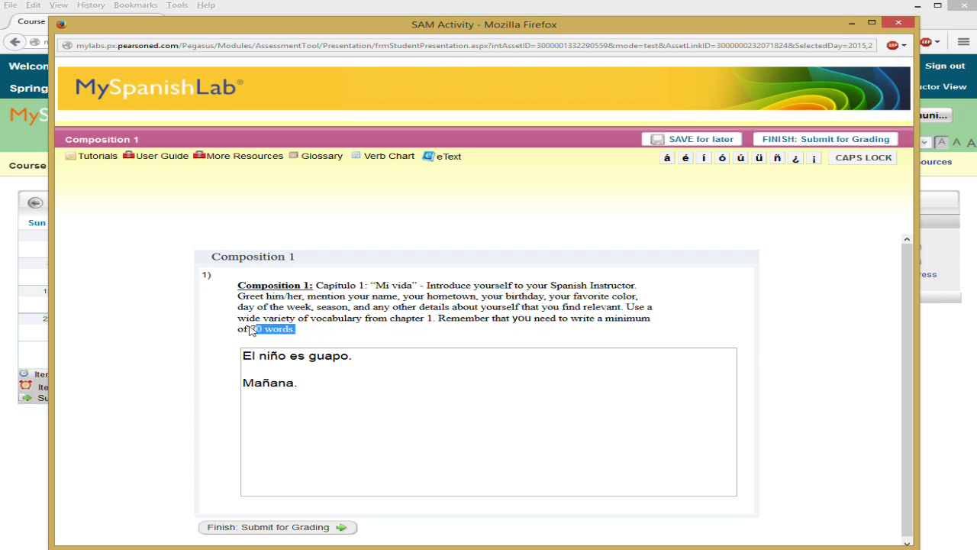
{"action": "left_click", "coordinate": [324, 405]}
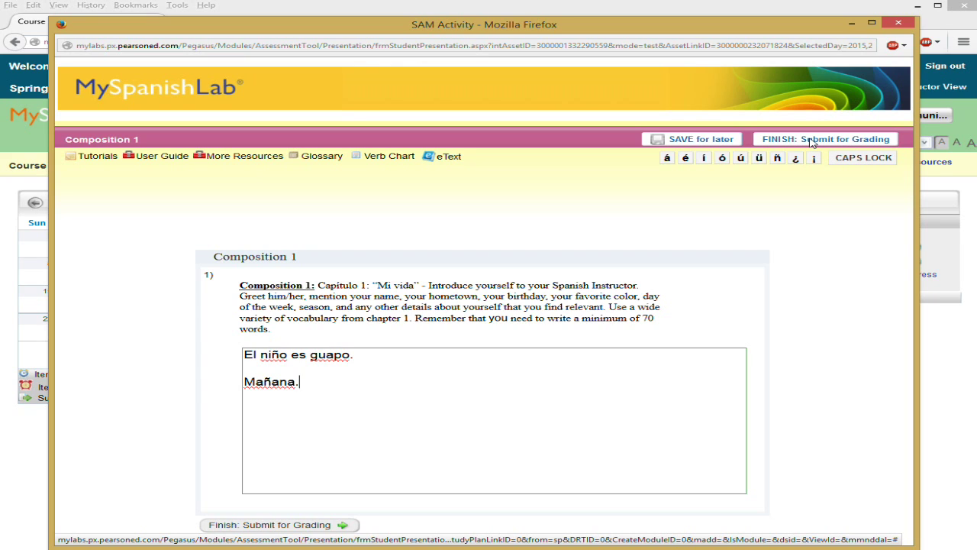
{"action": "left_click", "coordinate": [895, 24]}
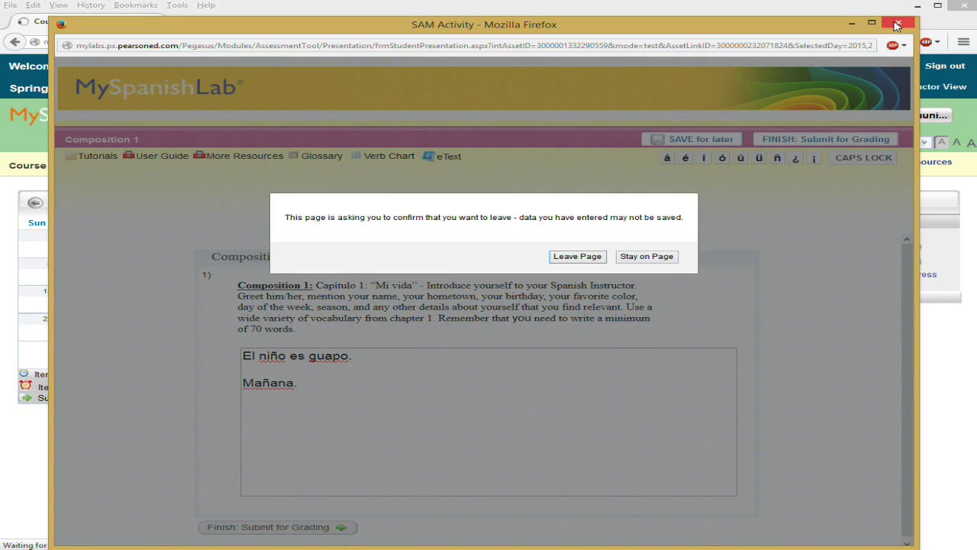
{"action": "left_click", "coordinate": [586, 255]}
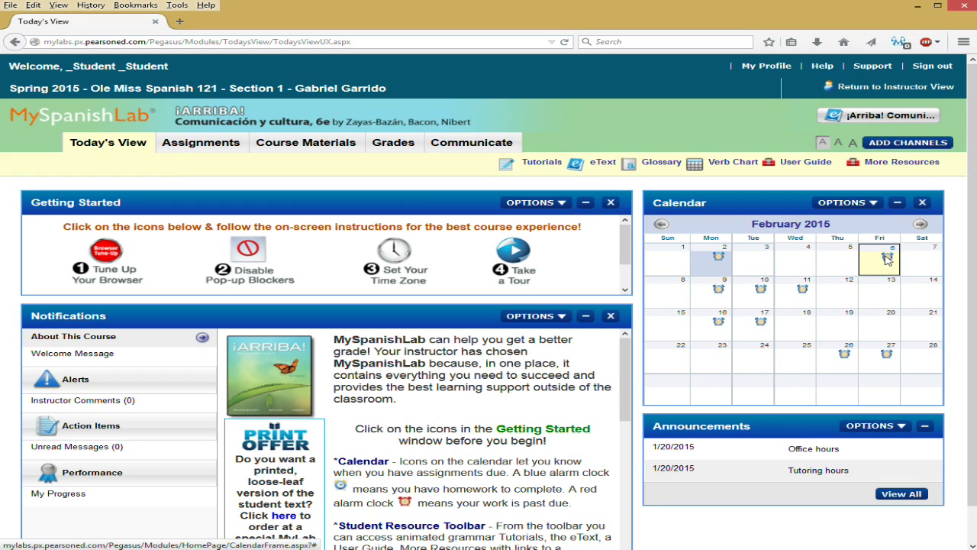
Step: Open the eText Activities of Capítulo 01 in the course materials and review each activity's due date, score, attempts and status
{"action": "left_click", "coordinate": [313, 145]}
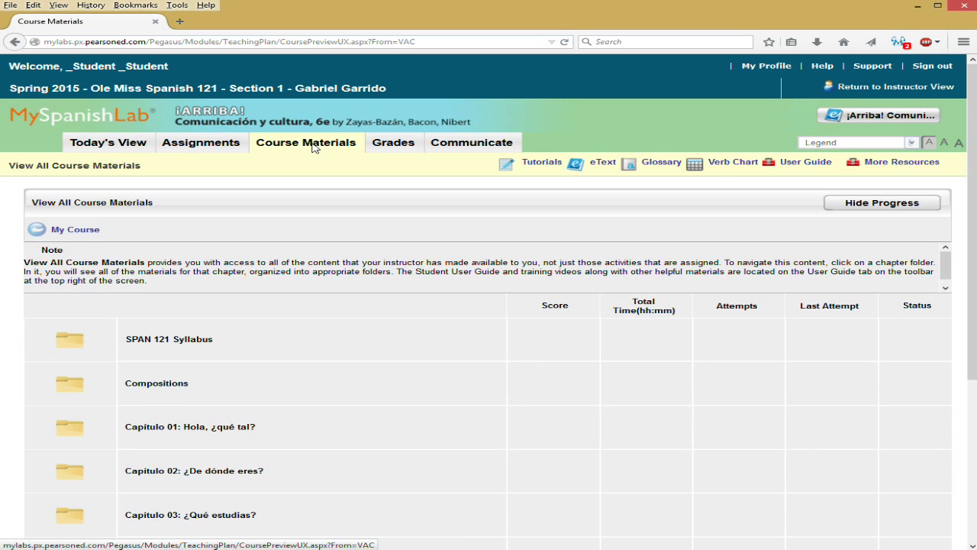
{"action": "scroll", "coordinate": [206, 343], "scroll_direction": "down", "scroll_amount": 3}
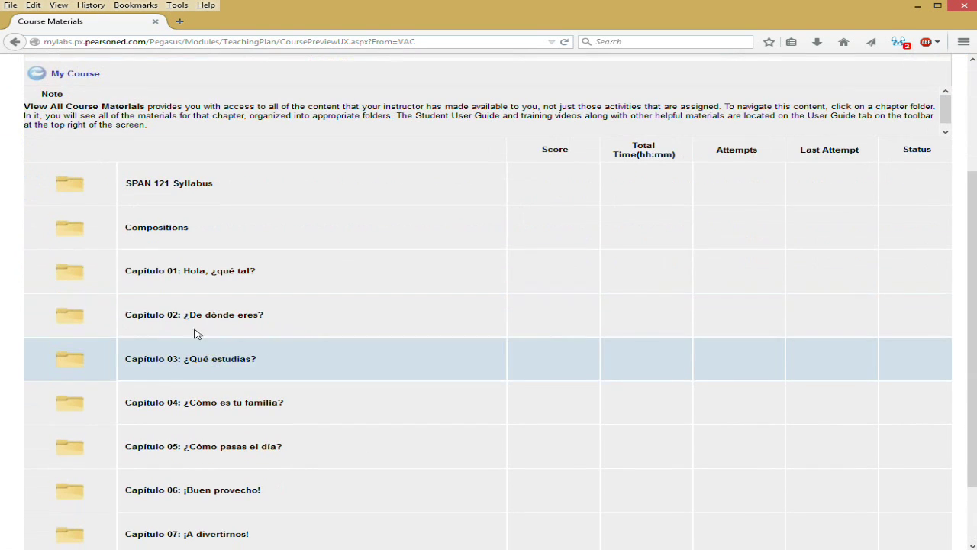
{"action": "left_click", "coordinate": [180, 278]}
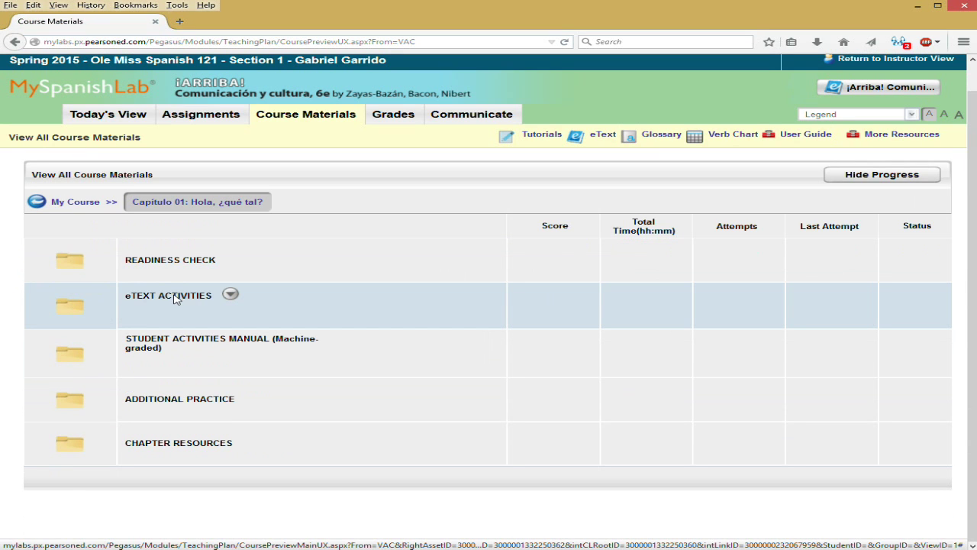
{"action": "left_click", "coordinate": [174, 298]}
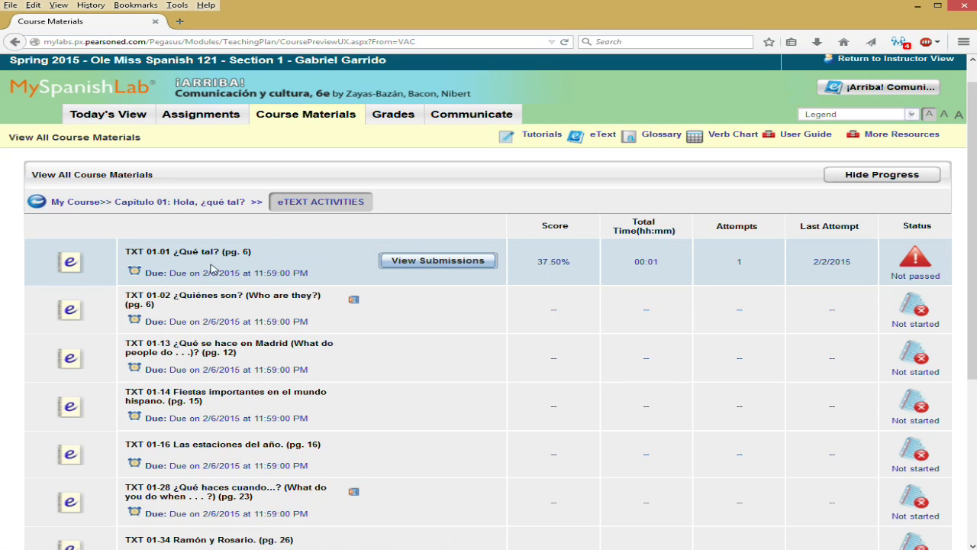
{"action": "mouse_move", "coordinate": [156, 264]}
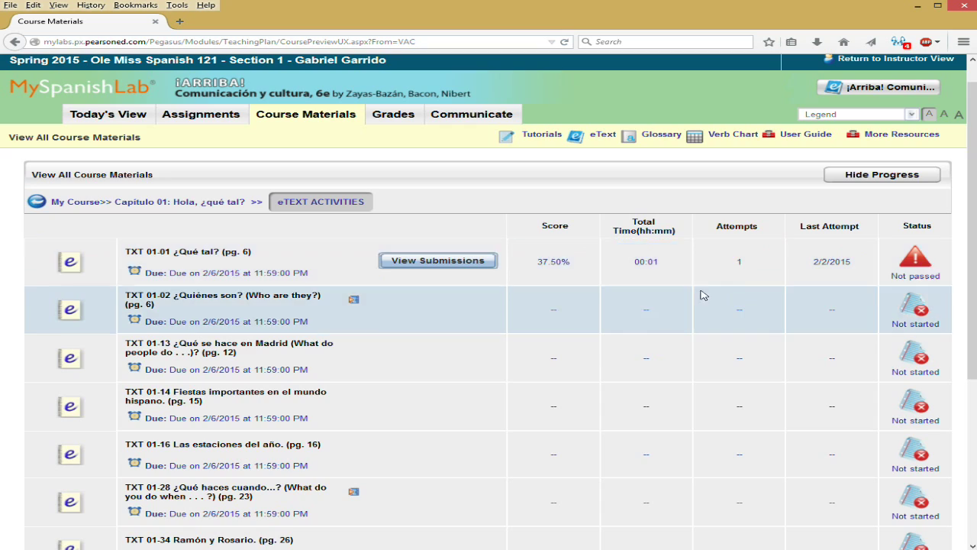
{"action": "scroll", "coordinate": [755, 286], "scroll_direction": "down", "scroll_amount": 4}
{"action": "scroll", "coordinate": [815, 340], "scroll_direction": "up", "scroll_amount": 4}
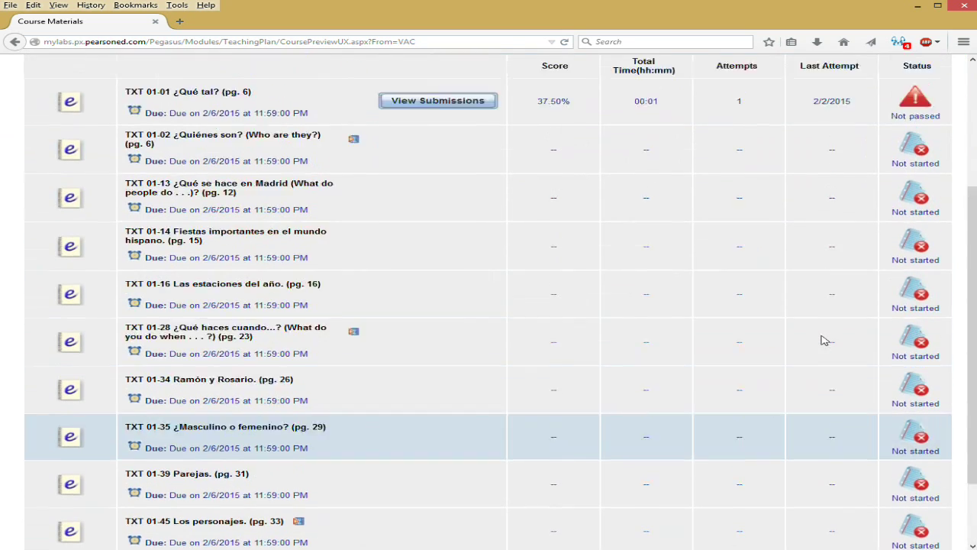
{"action": "scroll", "coordinate": [403, 268], "scroll_direction": "down", "scroll_amount": 4}
{"action": "scroll", "coordinate": [245, 348], "scroll_direction": "up", "scroll_amount": 2}
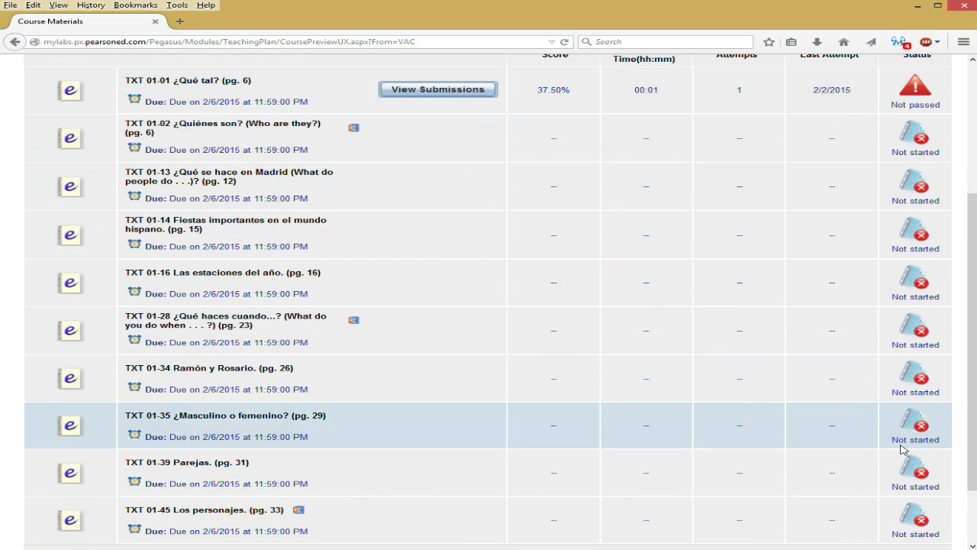
{"action": "scroll", "coordinate": [776, 323], "scroll_direction": "up", "scroll_amount": 5}
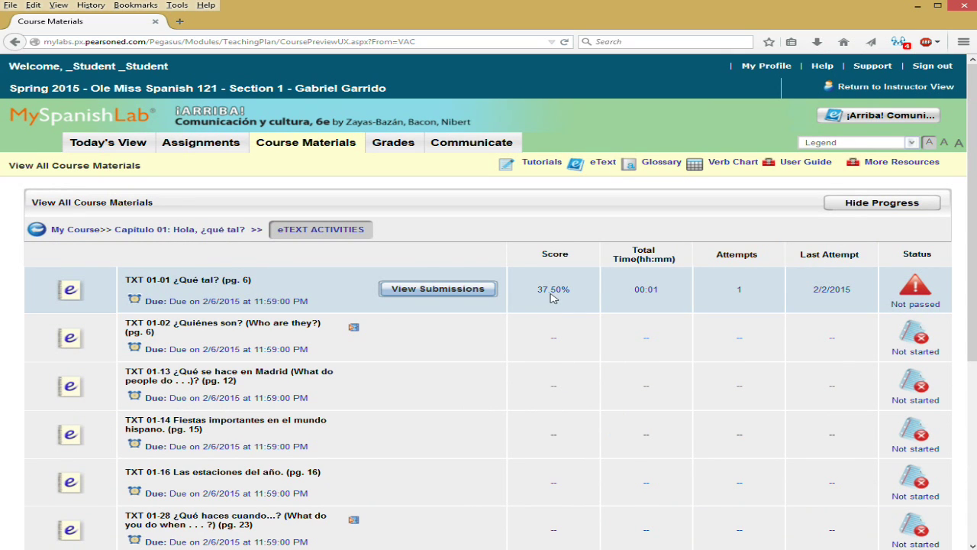
Step: View the grades of the assigned items, examining the eText Chapter 1 grade and the eText average for all chapters
{"action": "left_click", "coordinate": [391, 146]}
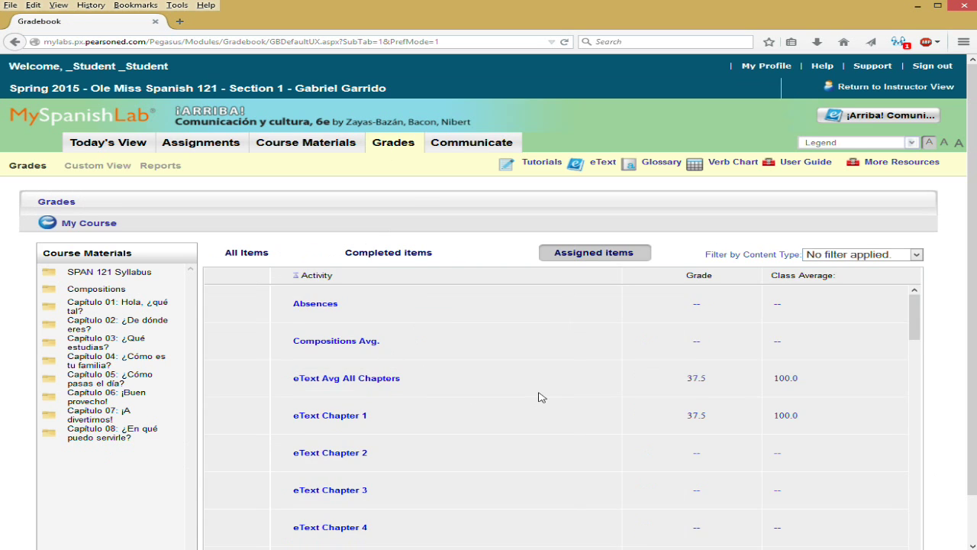
{"action": "scroll", "coordinate": [539, 396], "scroll_direction": "down", "scroll_amount": 1}
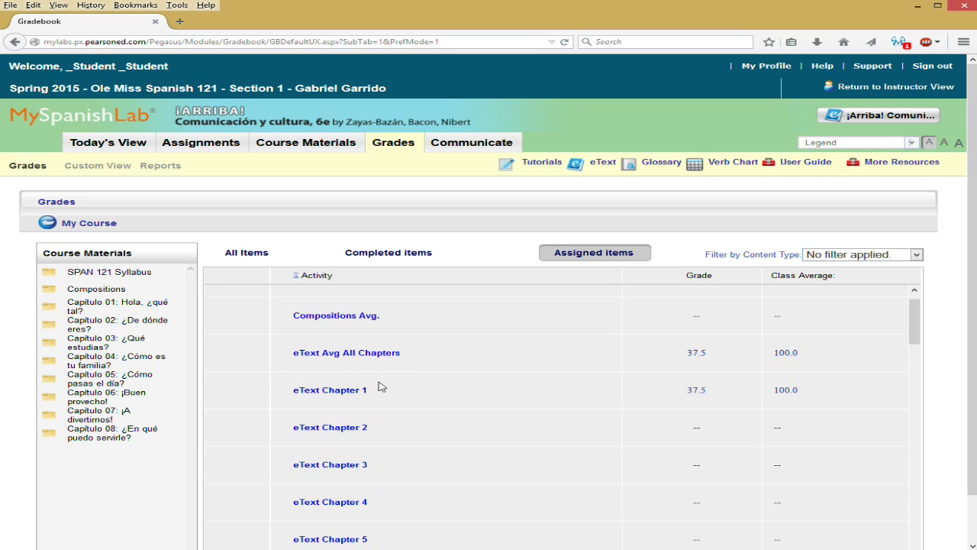
{"action": "mouse_move", "coordinate": [371, 399]}
{"action": "mouse_move", "coordinate": [327, 398]}
Step: Go back to the Capítulo 01 eText Activities in the course materials and look through the full activity list again
{"action": "left_click", "coordinate": [306, 144]}
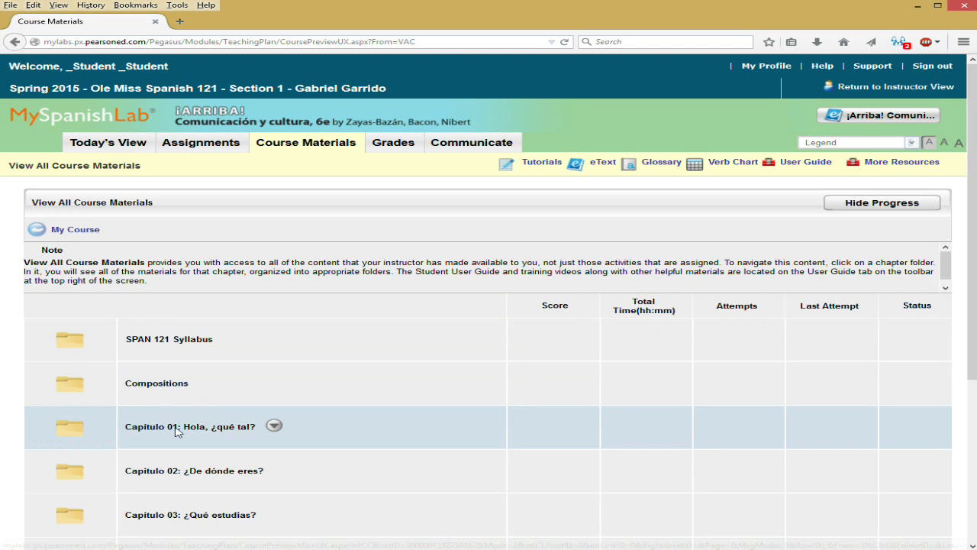
{"action": "left_click", "coordinate": [177, 431]}
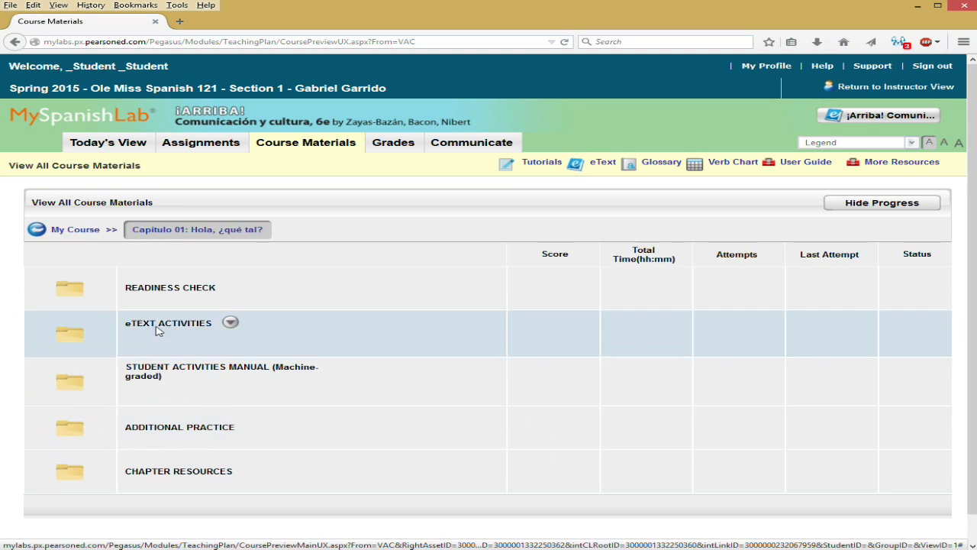
{"action": "left_click", "coordinate": [158, 327]}
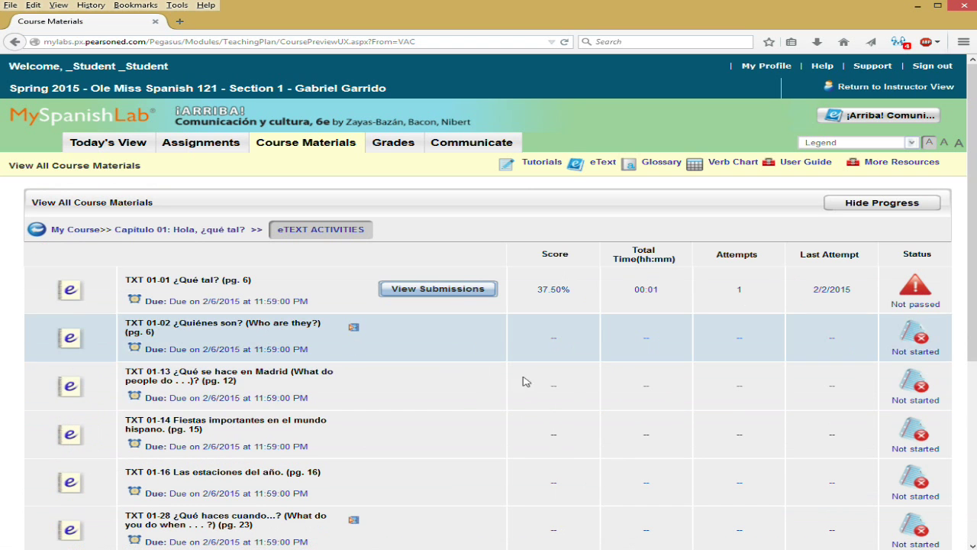
{"action": "scroll", "coordinate": [895, 372], "scroll_direction": "down", "scroll_amount": 5}
{"action": "scroll", "coordinate": [897, 383], "scroll_direction": "up", "scroll_amount": 5}
Step: Return to Today's View, launch the ¡Arriba! eText, and enlarge its window to fill most of the screen
{"action": "left_click", "coordinate": [122, 148]}
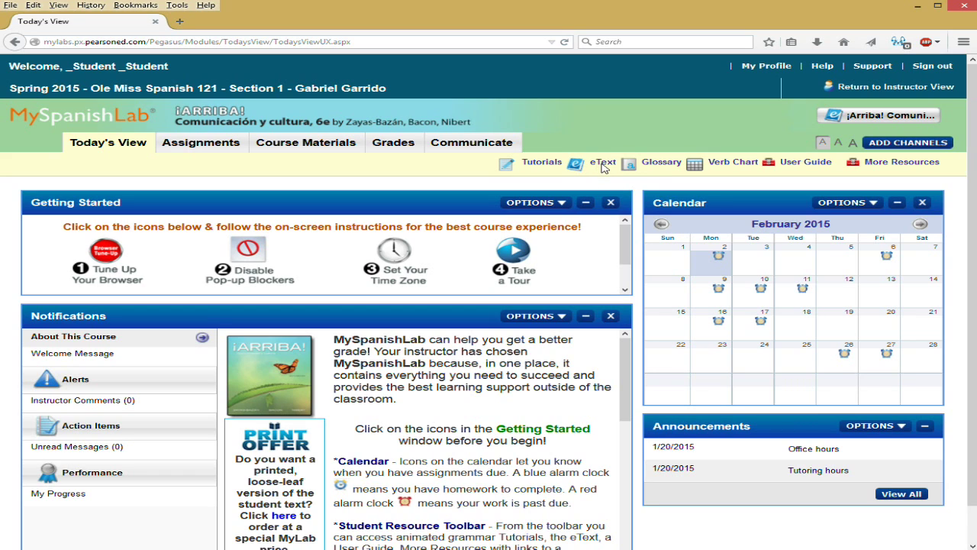
{"action": "left_click", "coordinate": [603, 165]}
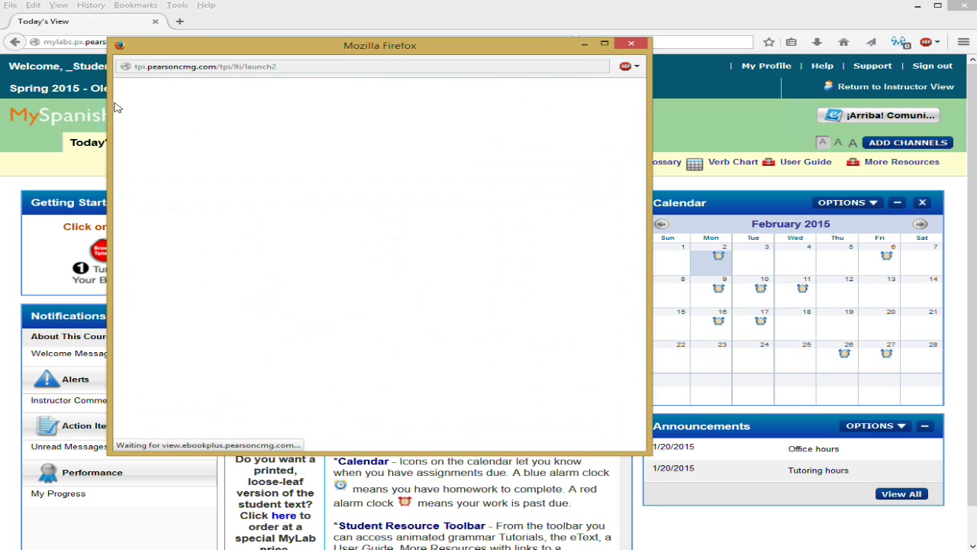
{"action": "left_click_drag", "start_coordinate": [109, 108], "coordinate": [32, 120]}
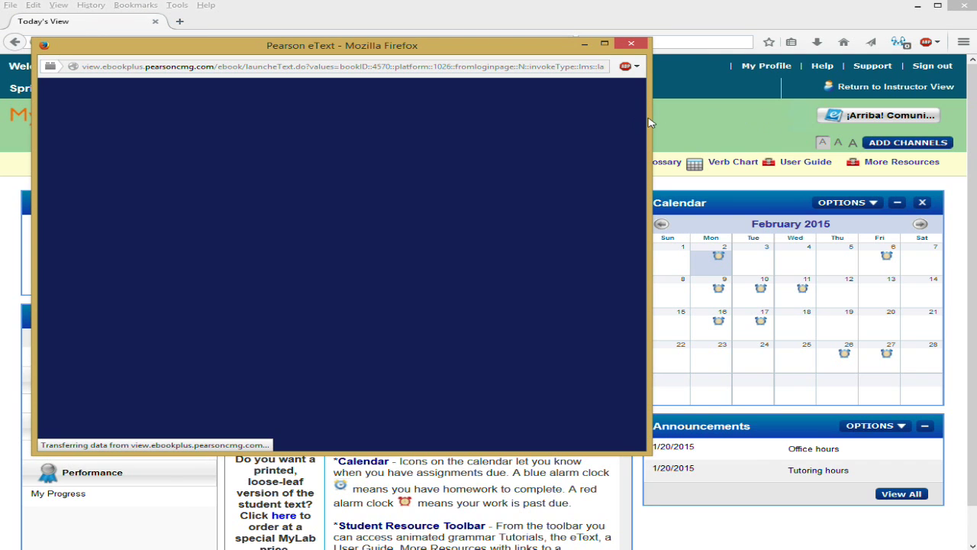
{"action": "left_click_drag", "start_coordinate": [650, 122], "coordinate": [678, 124]}
{"action": "left_click_drag", "start_coordinate": [750, 124], "coordinate": [963, 124]}
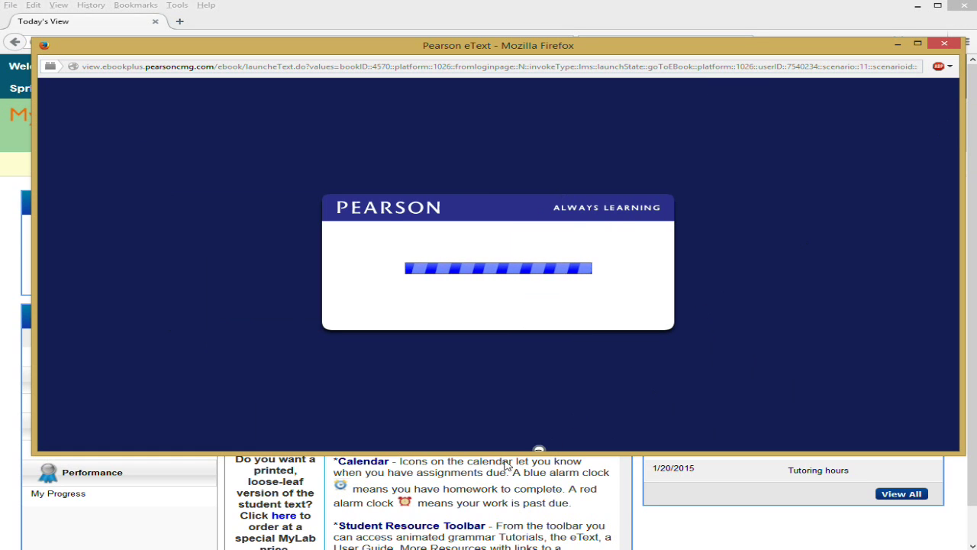
{"action": "left_click_drag", "start_coordinate": [509, 454], "coordinate": [517, 543]}
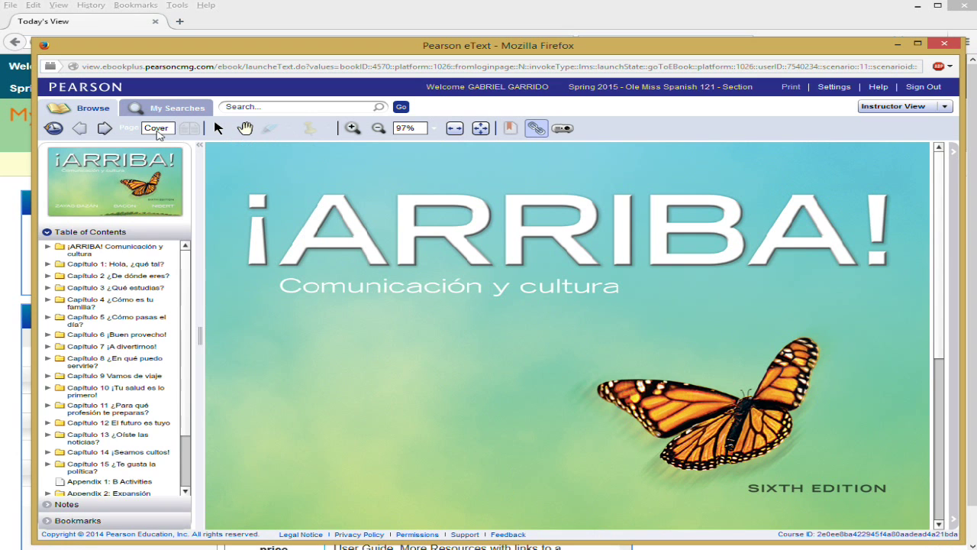
Step: Go to page 15 of the eText, look through activities 1-14 and 1-15, and close the eText window
{"action": "left_click", "coordinate": [157, 130]}
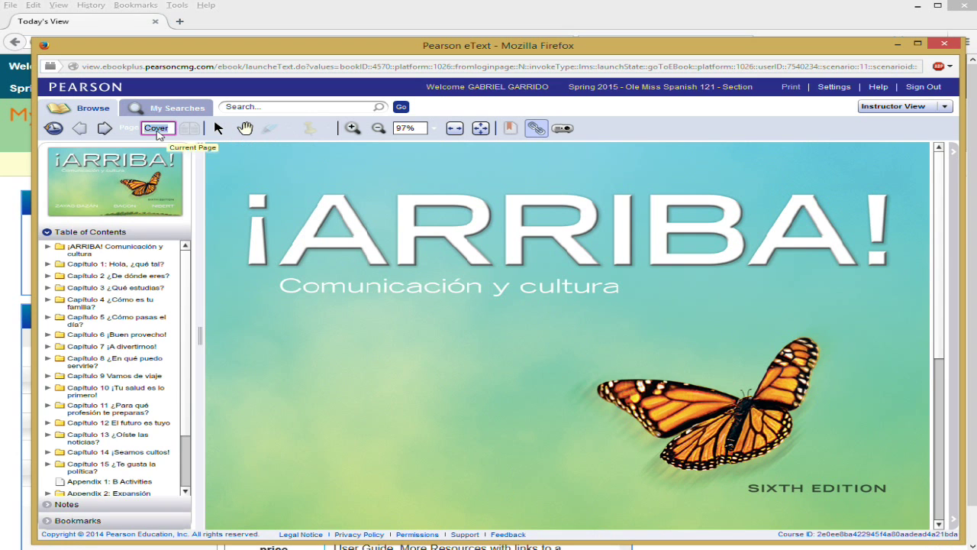
{"action": "type", "text": "15"}
{"action": "key", "text": "Return"}
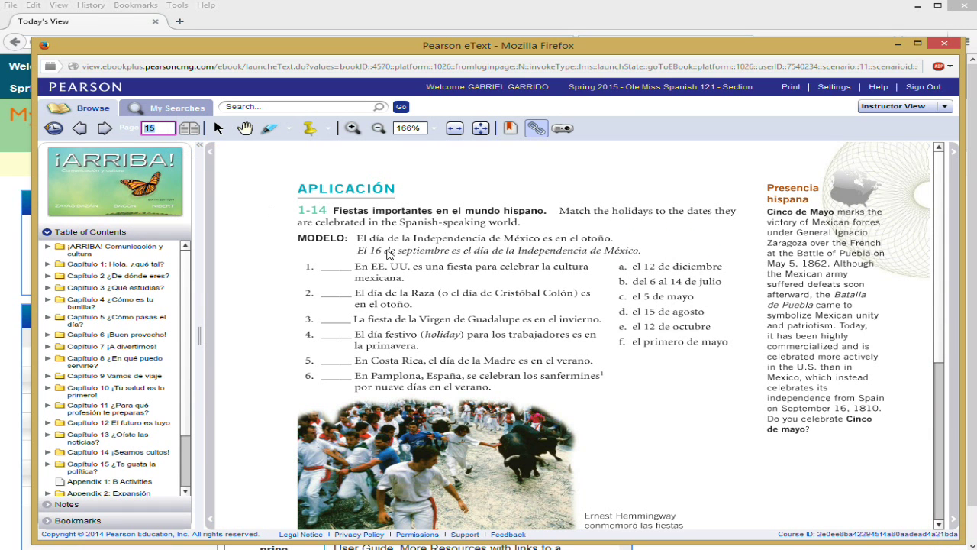
{"action": "scroll", "coordinate": [448, 302], "scroll_direction": "down", "scroll_amount": 1}
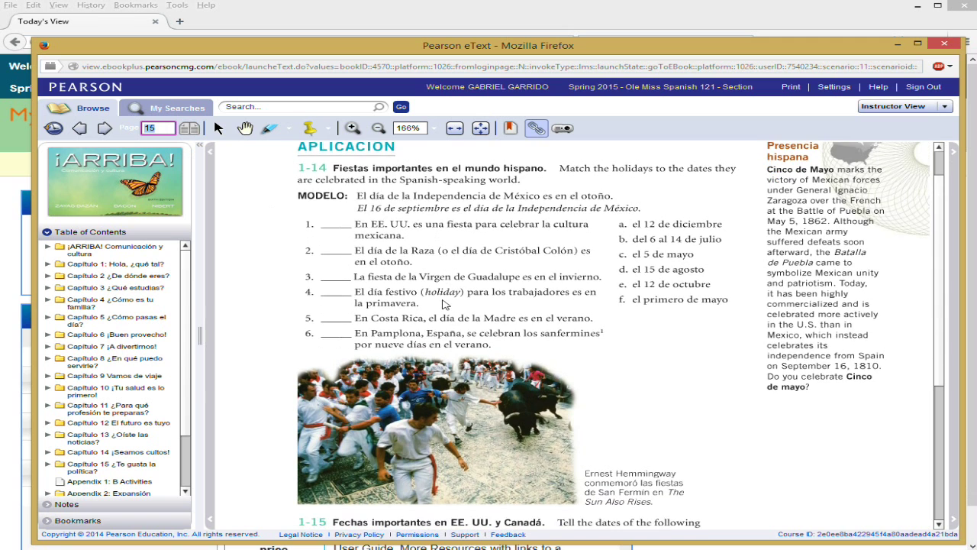
{"action": "scroll", "coordinate": [445, 303], "scroll_direction": "down", "scroll_amount": 3}
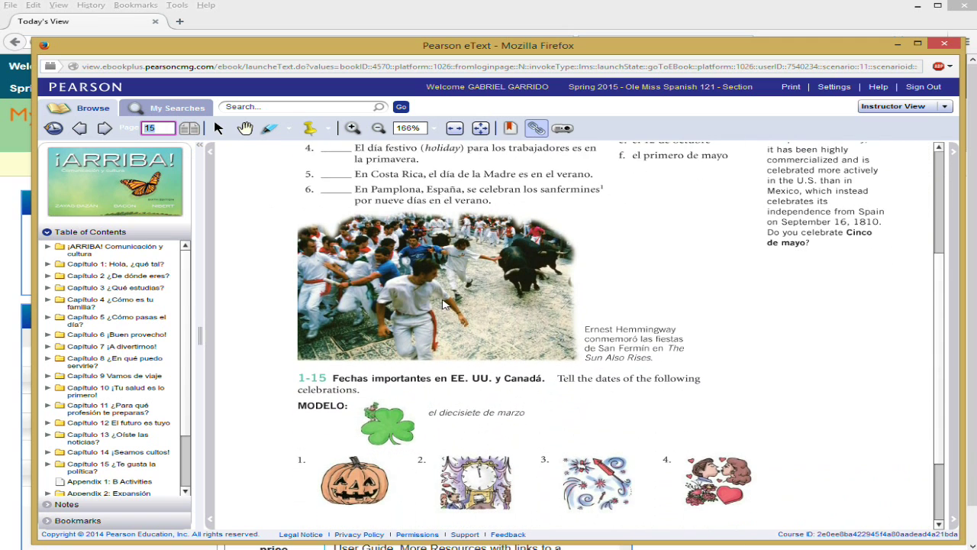
{"action": "scroll", "coordinate": [445, 303], "scroll_direction": "down", "scroll_amount": 1}
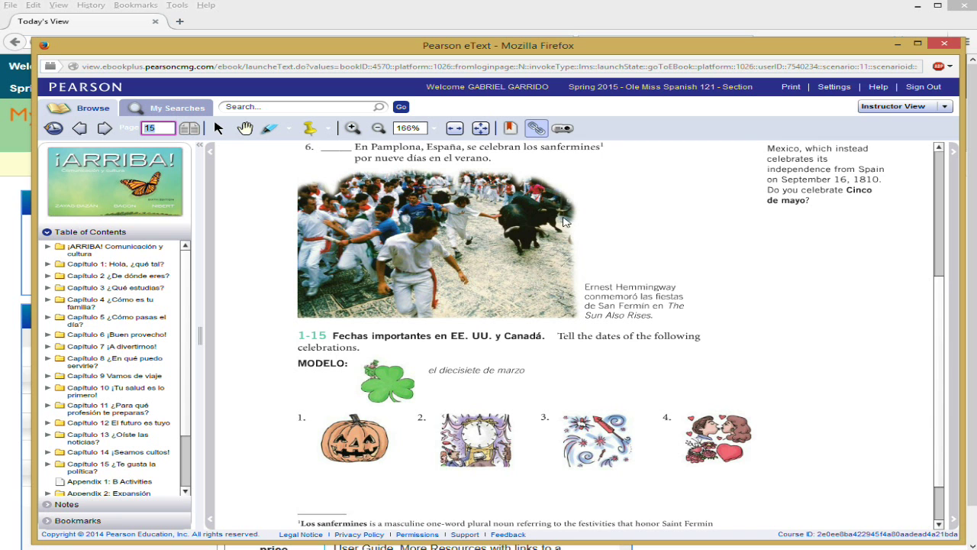
{"action": "scroll", "coordinate": [569, 225], "scroll_direction": "up", "scroll_amount": 4}
{"action": "scroll", "coordinate": [572, 229], "scroll_direction": "up", "scroll_amount": 2}
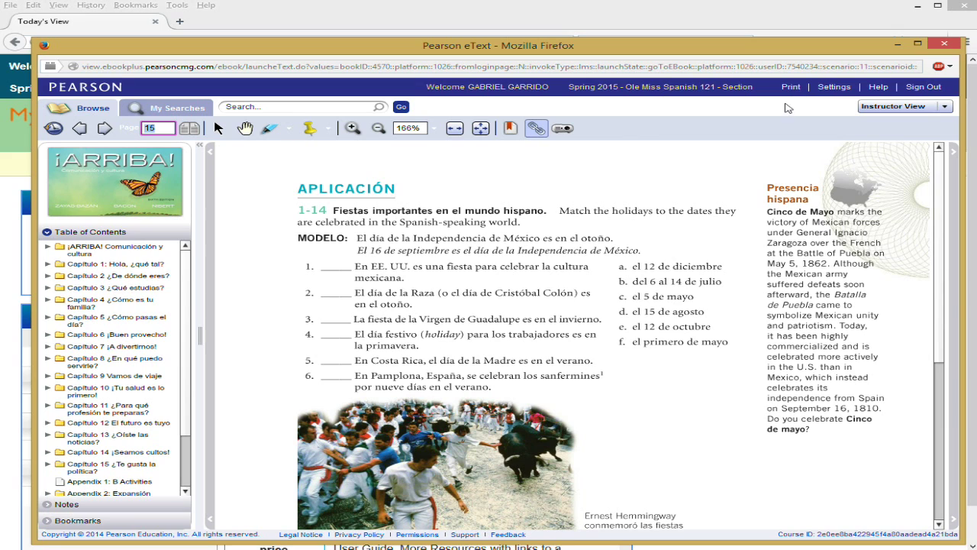
{"action": "left_click", "coordinate": [943, 45]}
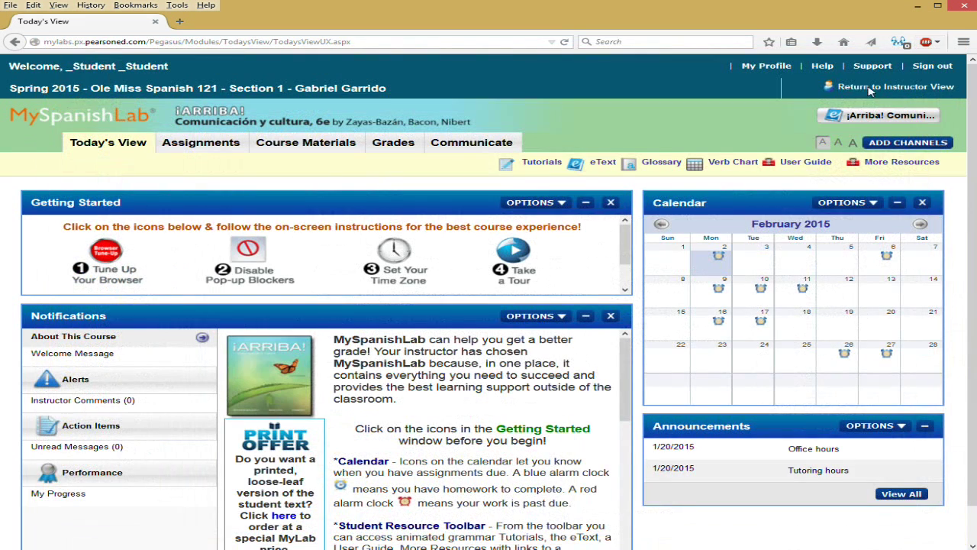
{"action": "scroll", "coordinate": [417, 291], "scroll_direction": "down", "scroll_amount": 1}
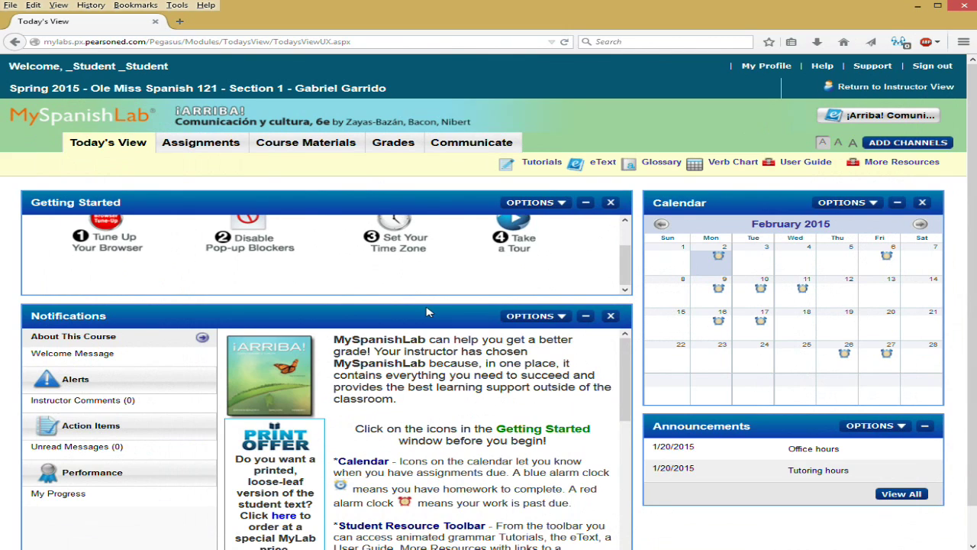